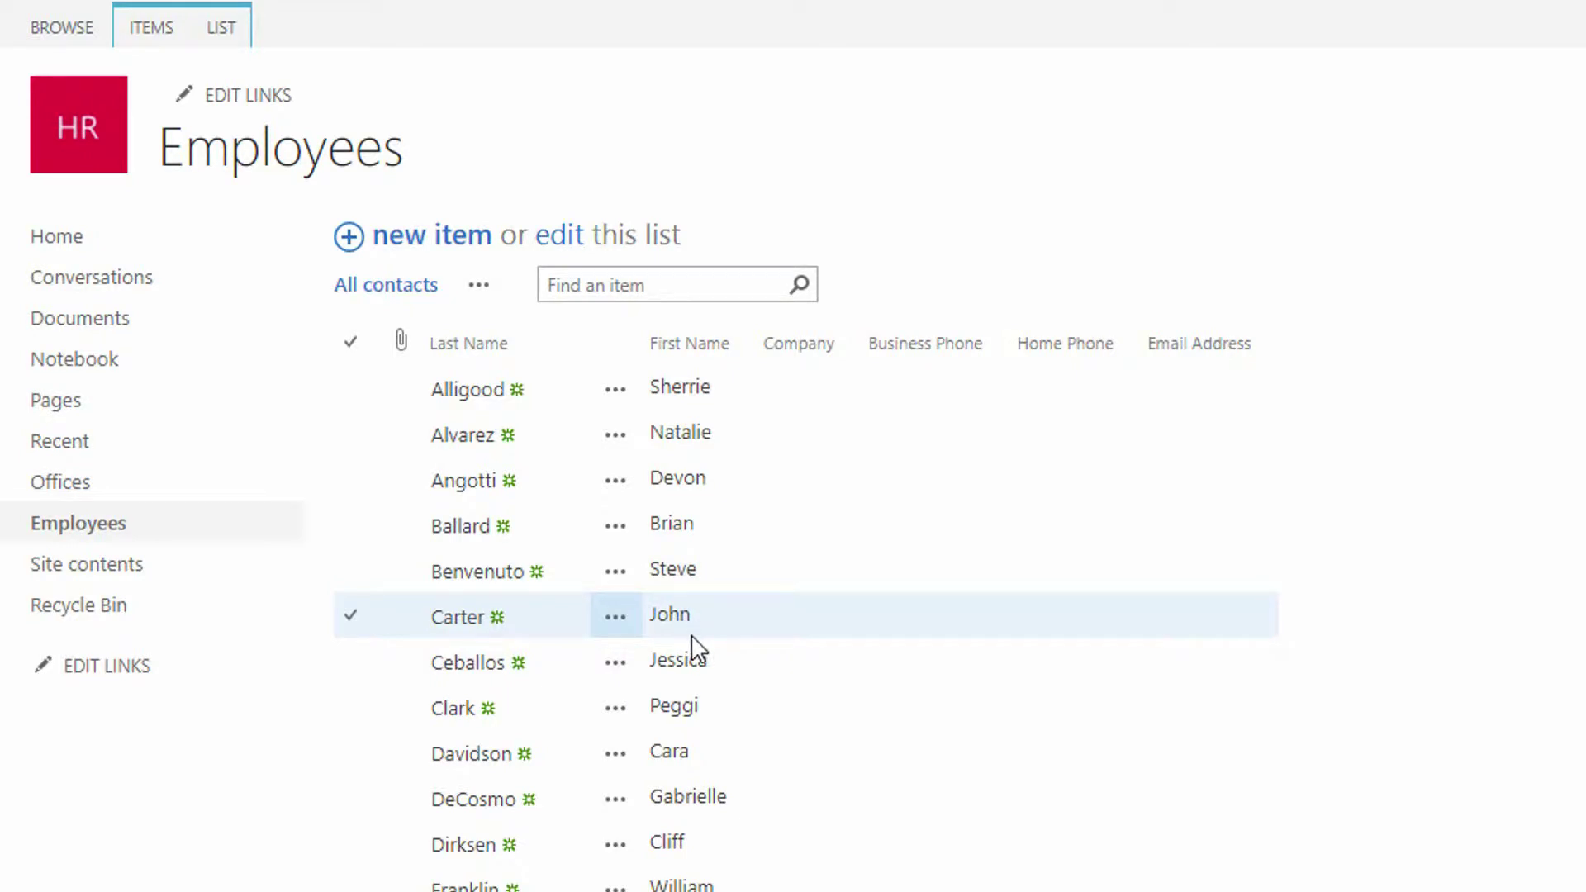
Select and then deselect the Ceballos row in the Employees list.
left_click(697, 650)
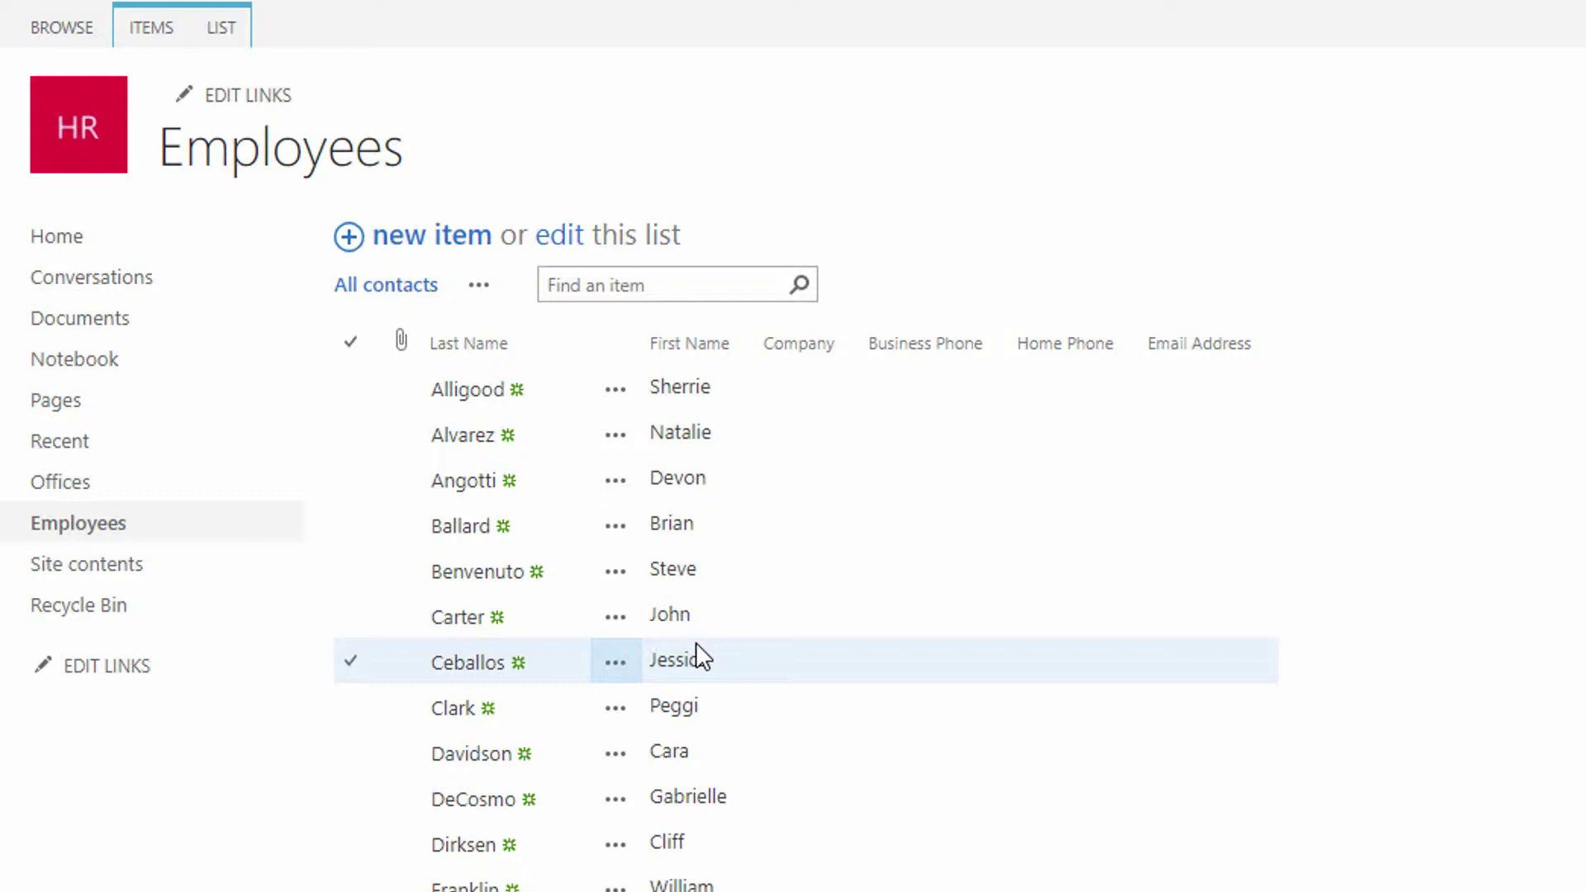
left_click(697, 650)
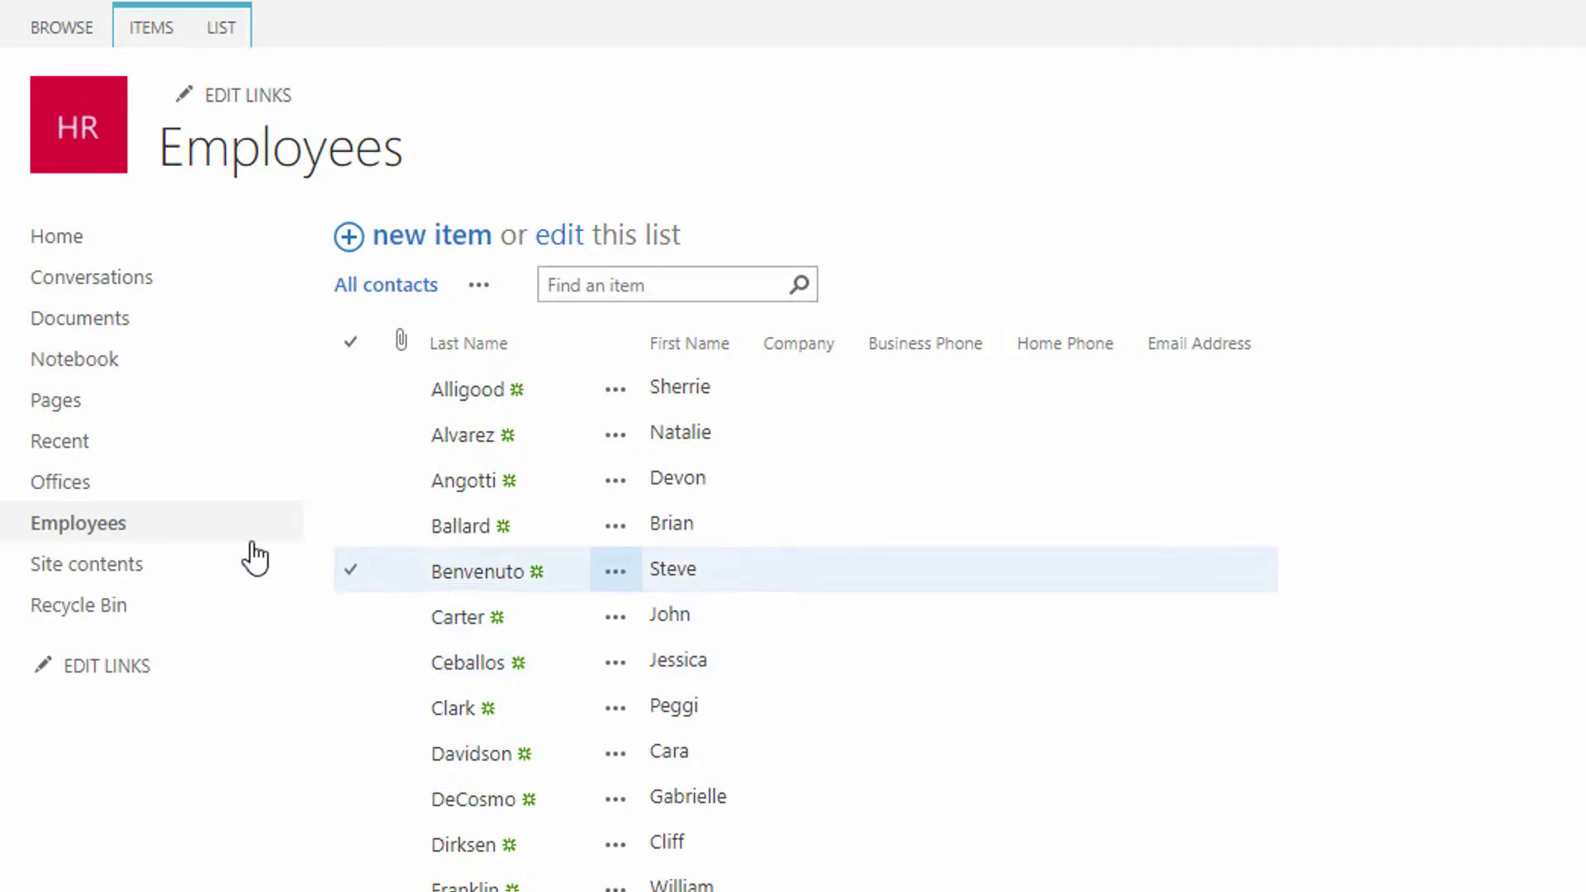
Open the Offices list to review its four offices, then go back to Employees.
left_click(106, 484)
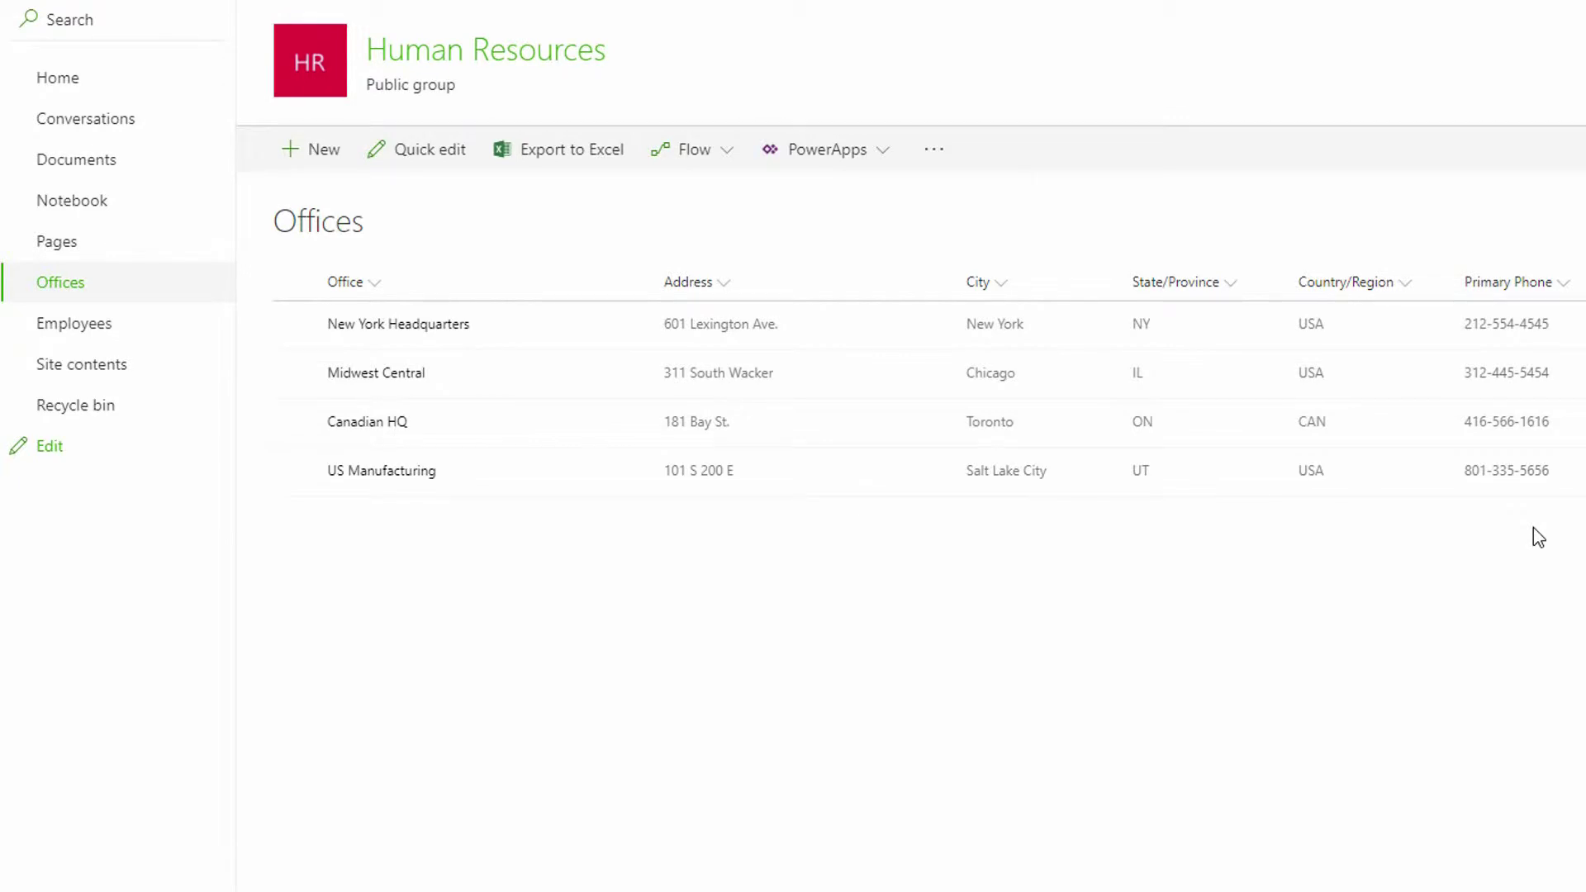
left_click(125, 336)
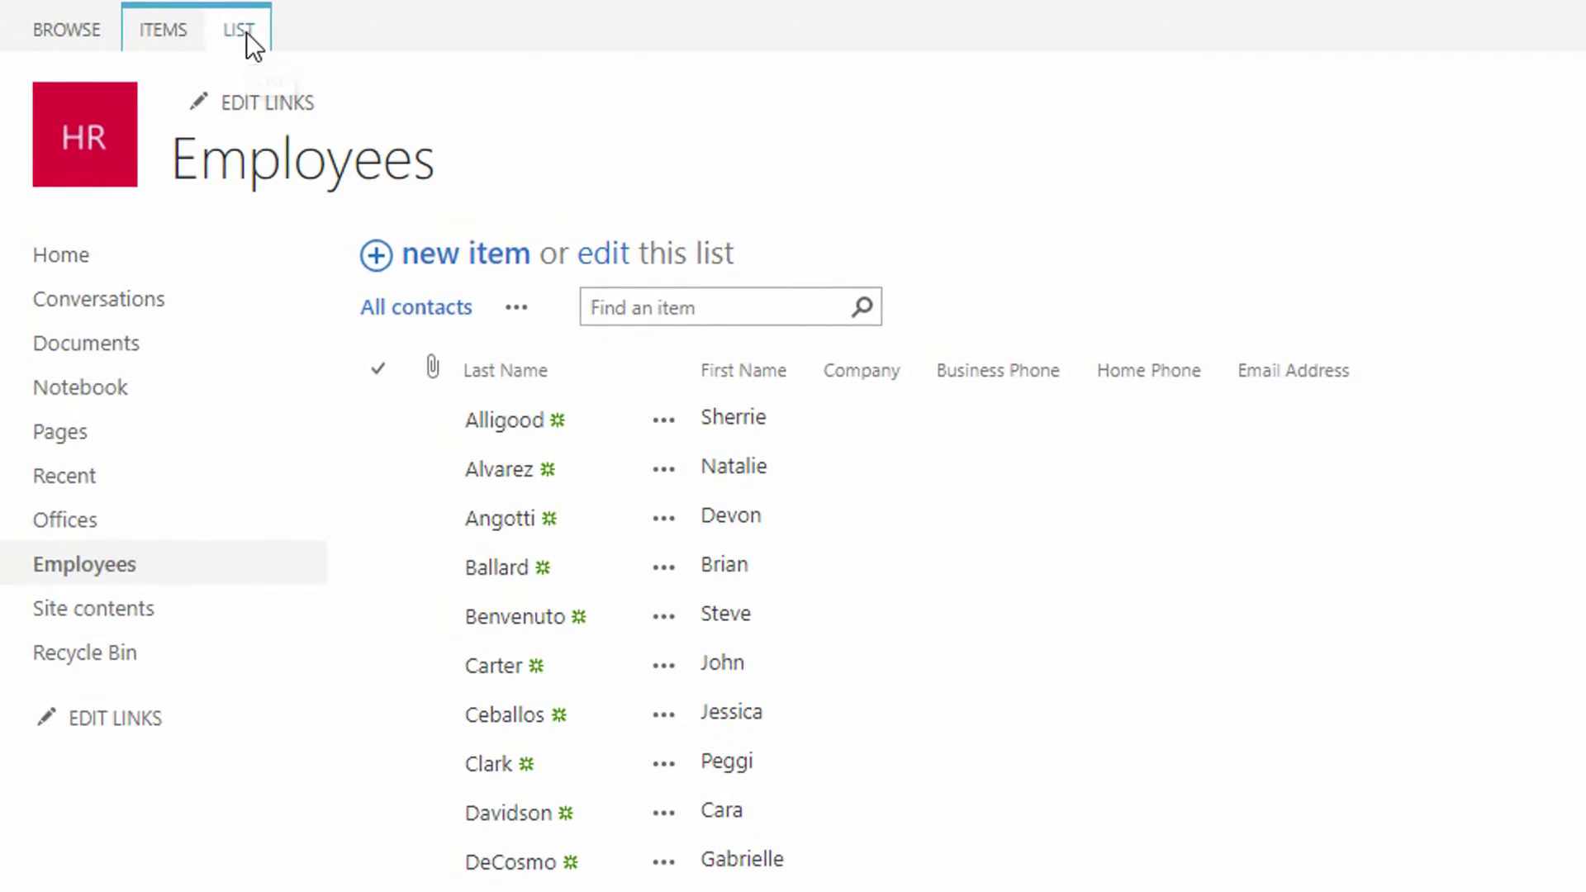
Create a new Employees column named 'Primary Office' with the Lookup type.
left_click(247, 31)
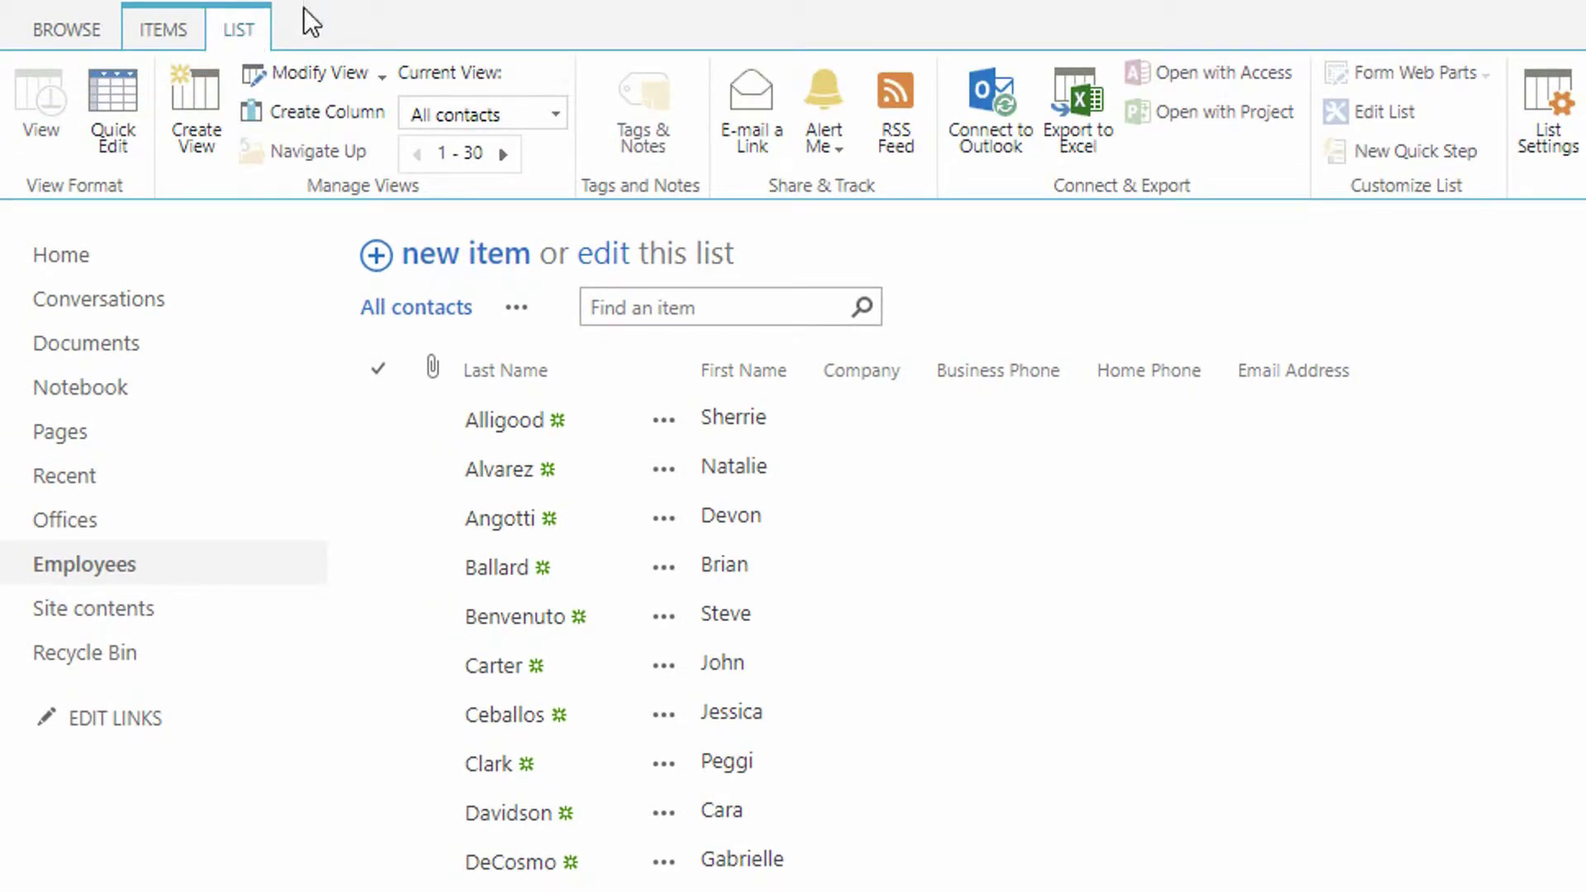
left_click(328, 115)
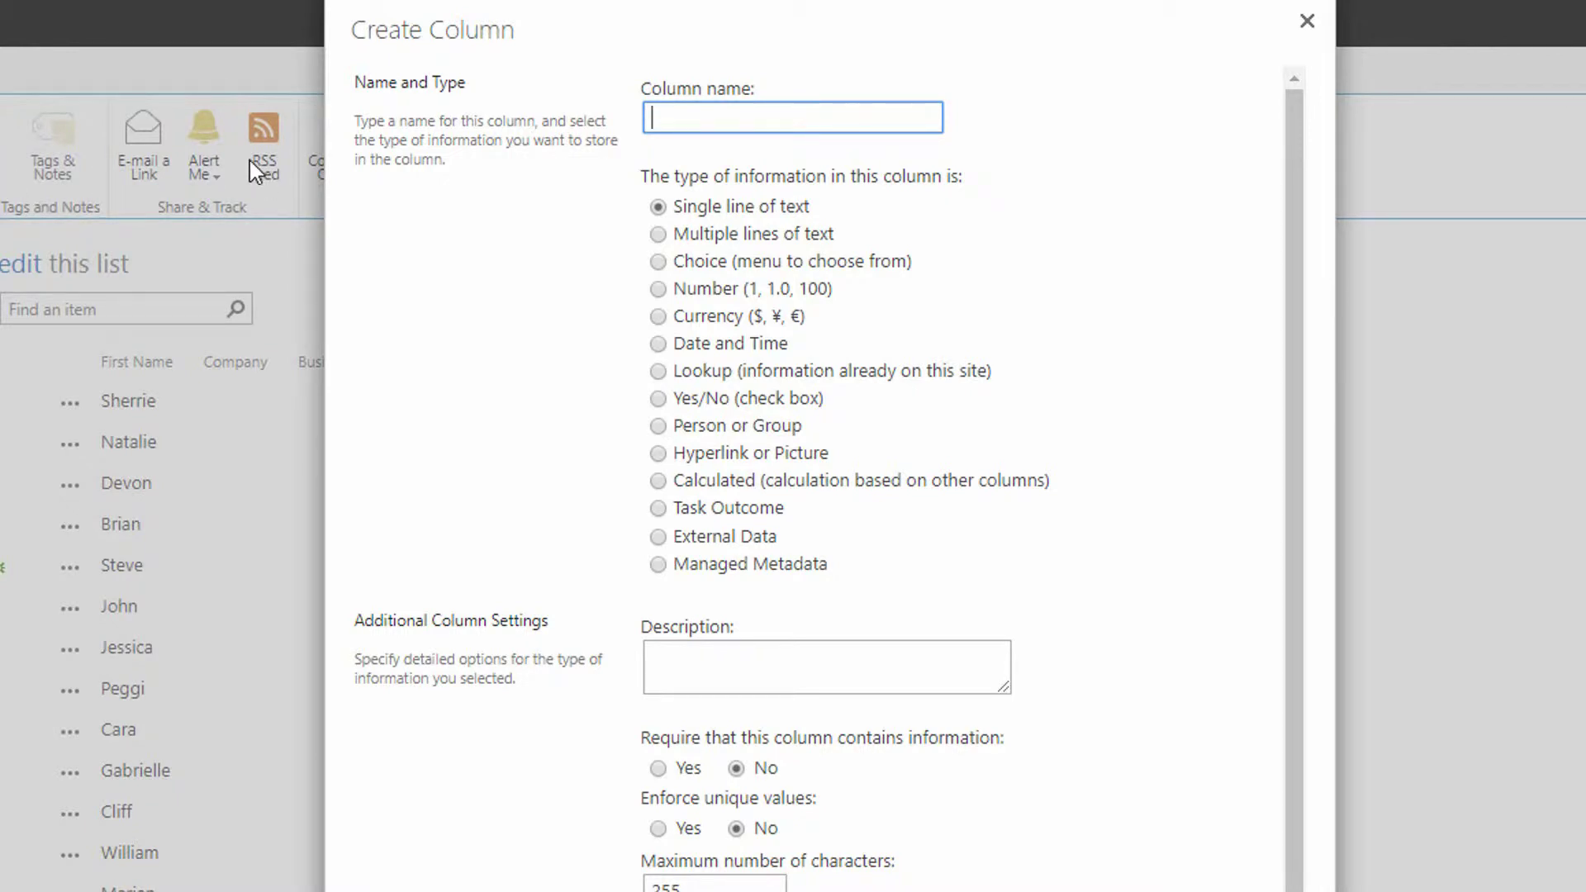
type("Office")
key("BackSpace")
key("BackSpace")
key("BackSpace")
key("BackSpace")
type("Primary Office")
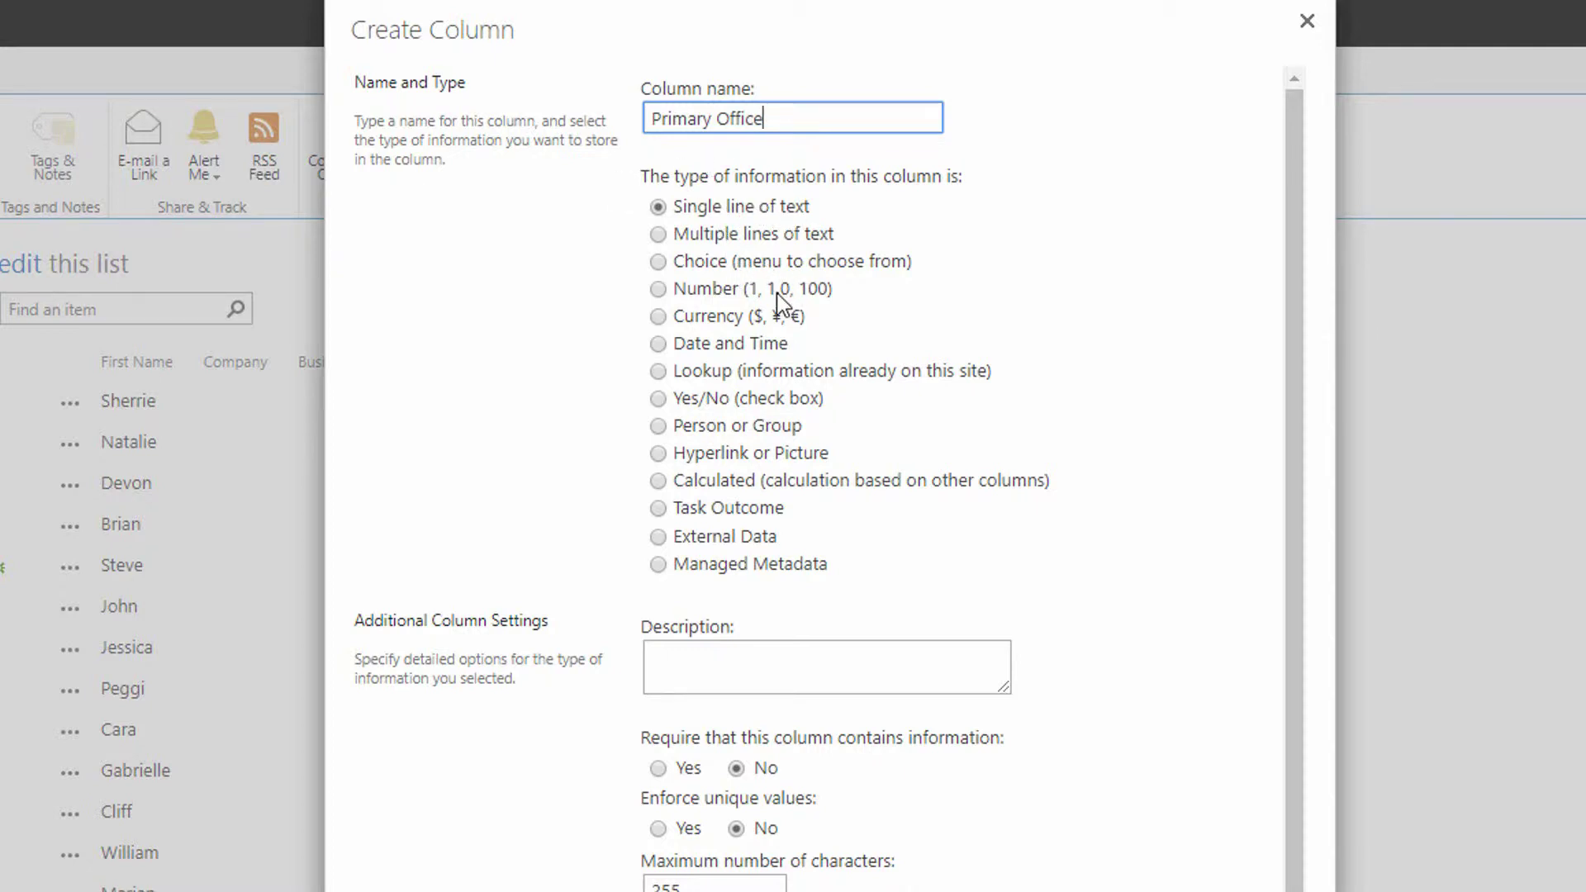
left_click(764, 372)
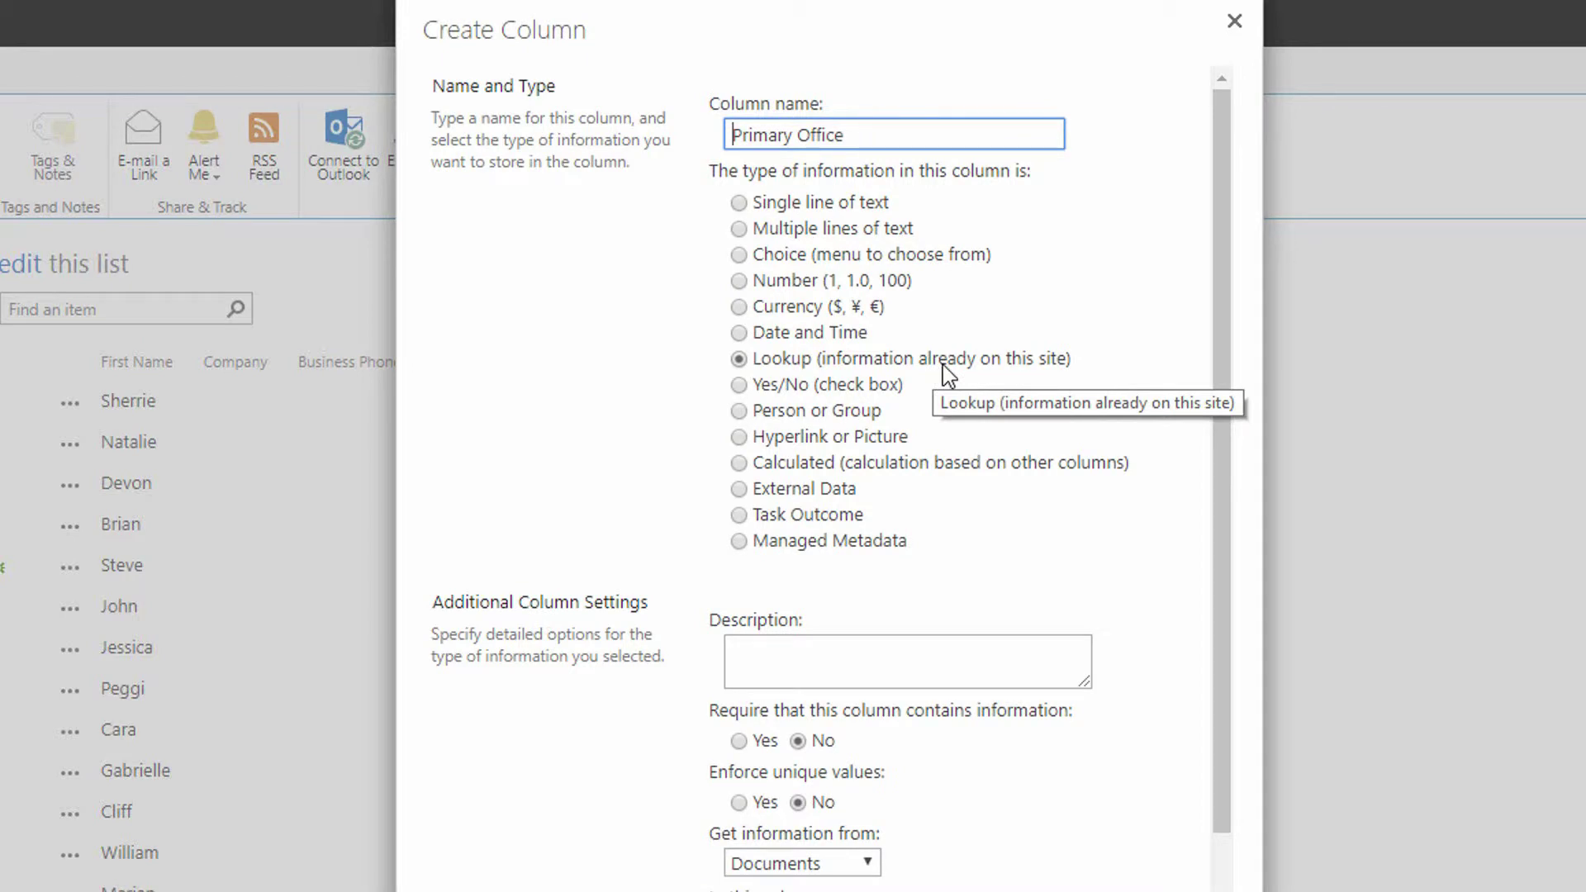
scroll(939, 387, "down", 3)
scroll(867, 422, "down", 2)
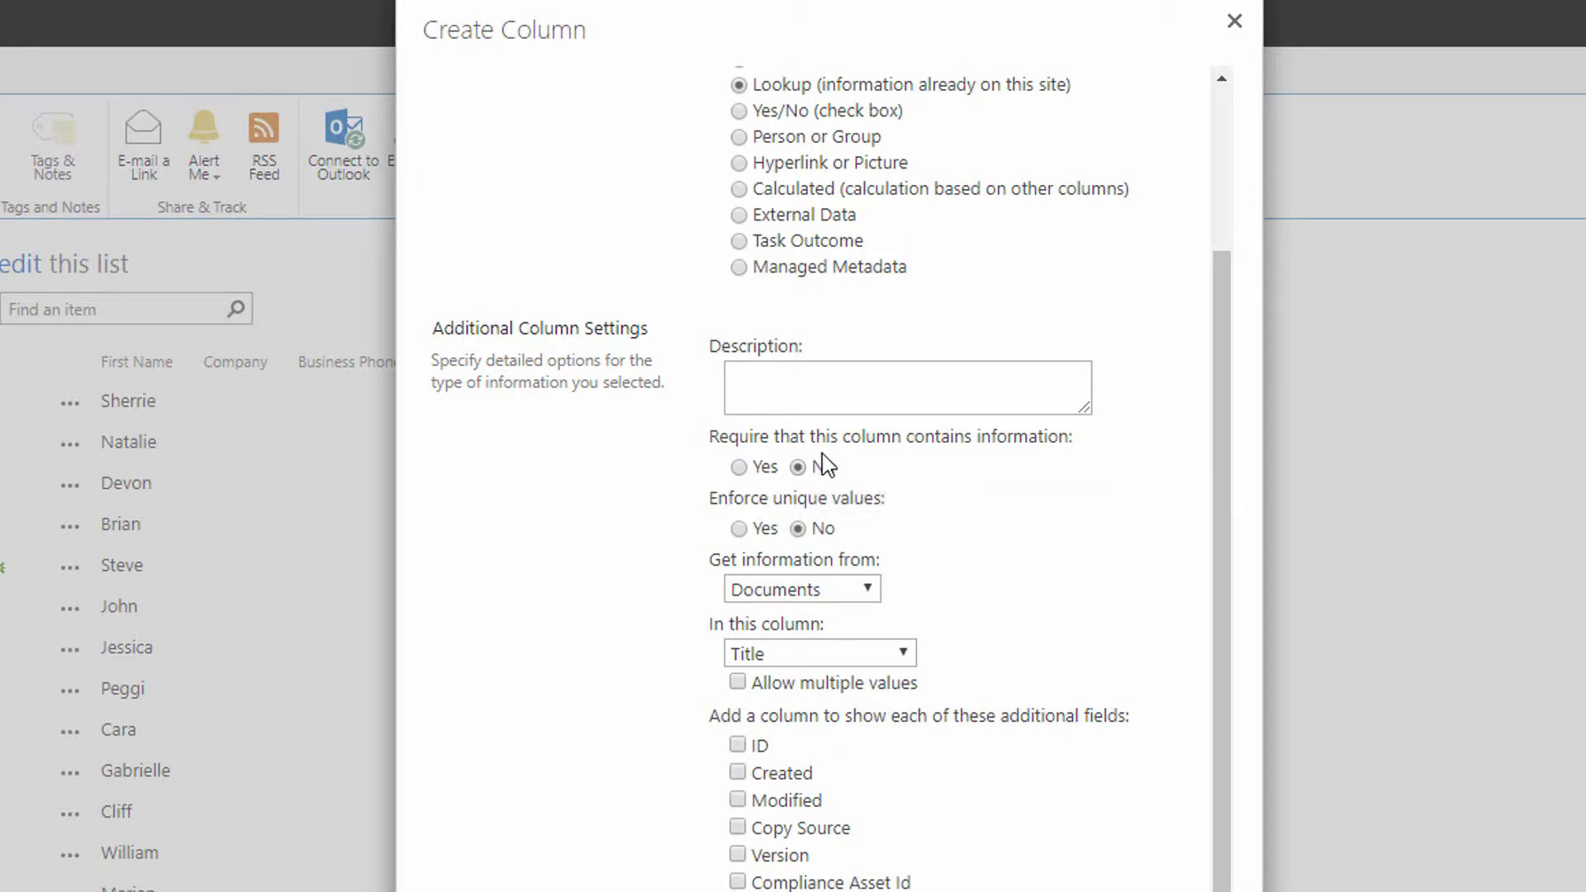
Set Primary Office to require information and get its values from the Offices list.
left_click(740, 466)
left_click(867, 590)
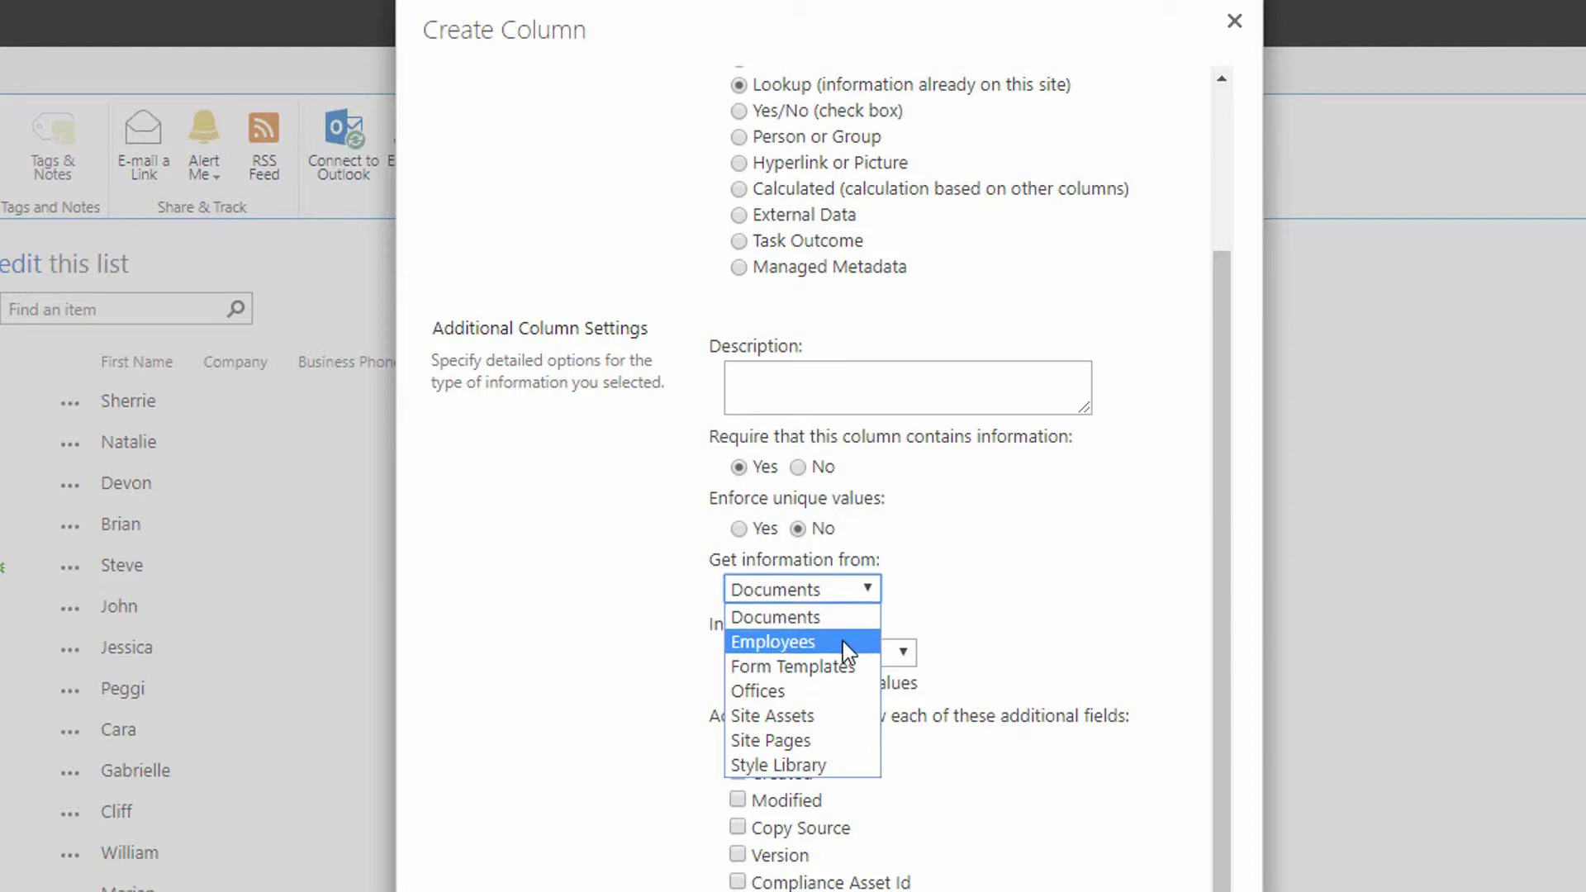
left_click(804, 695)
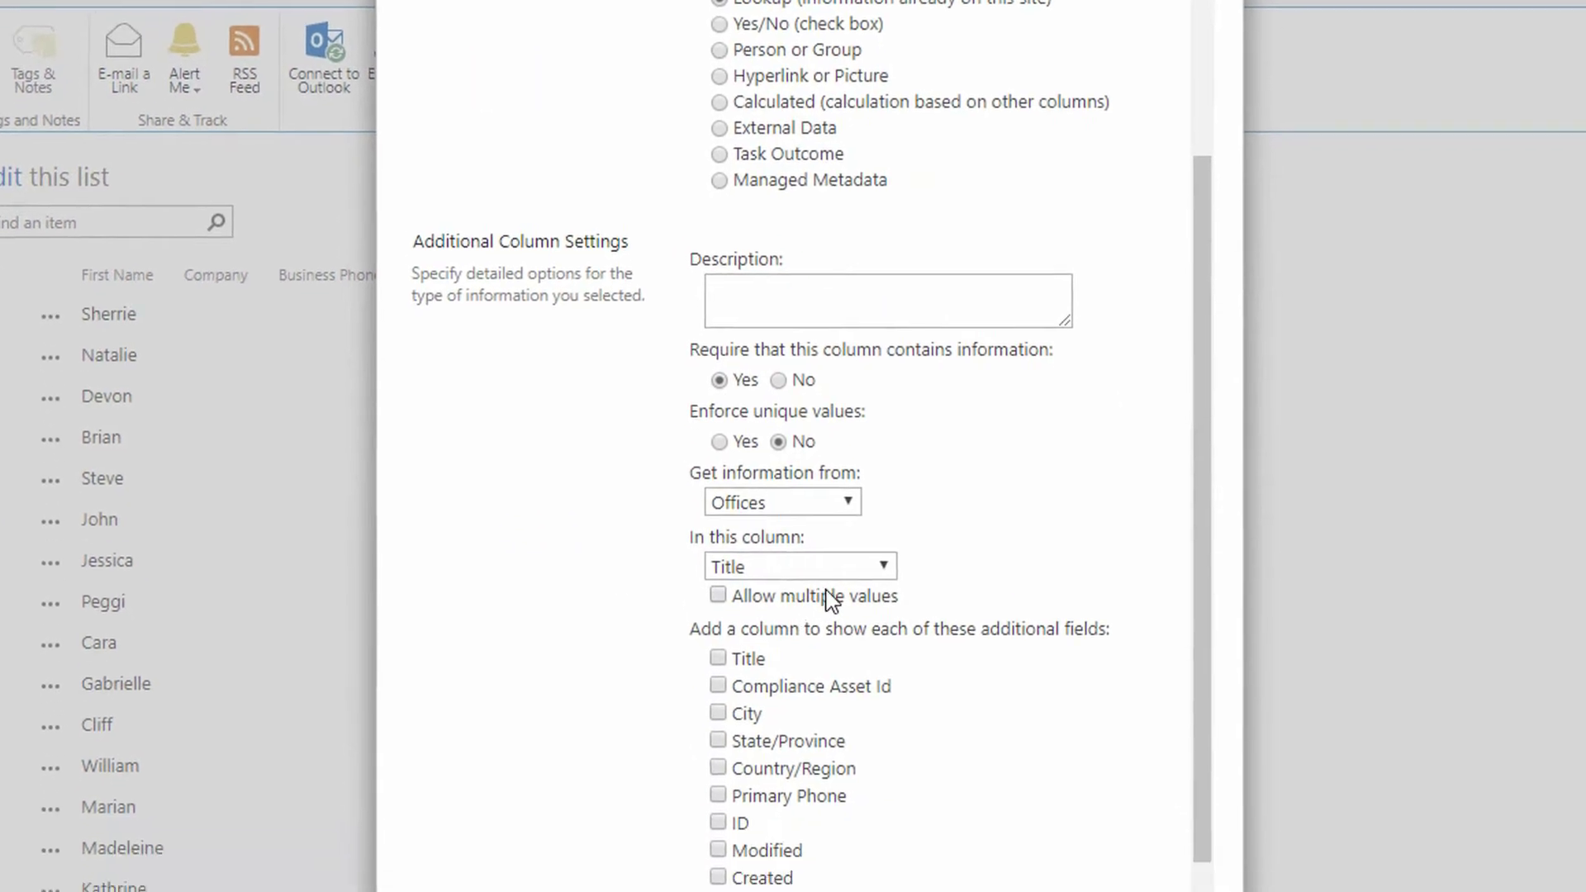
Look up office Title and add City, State/Province and Primary Phone fields to the column.
left_click(830, 332)
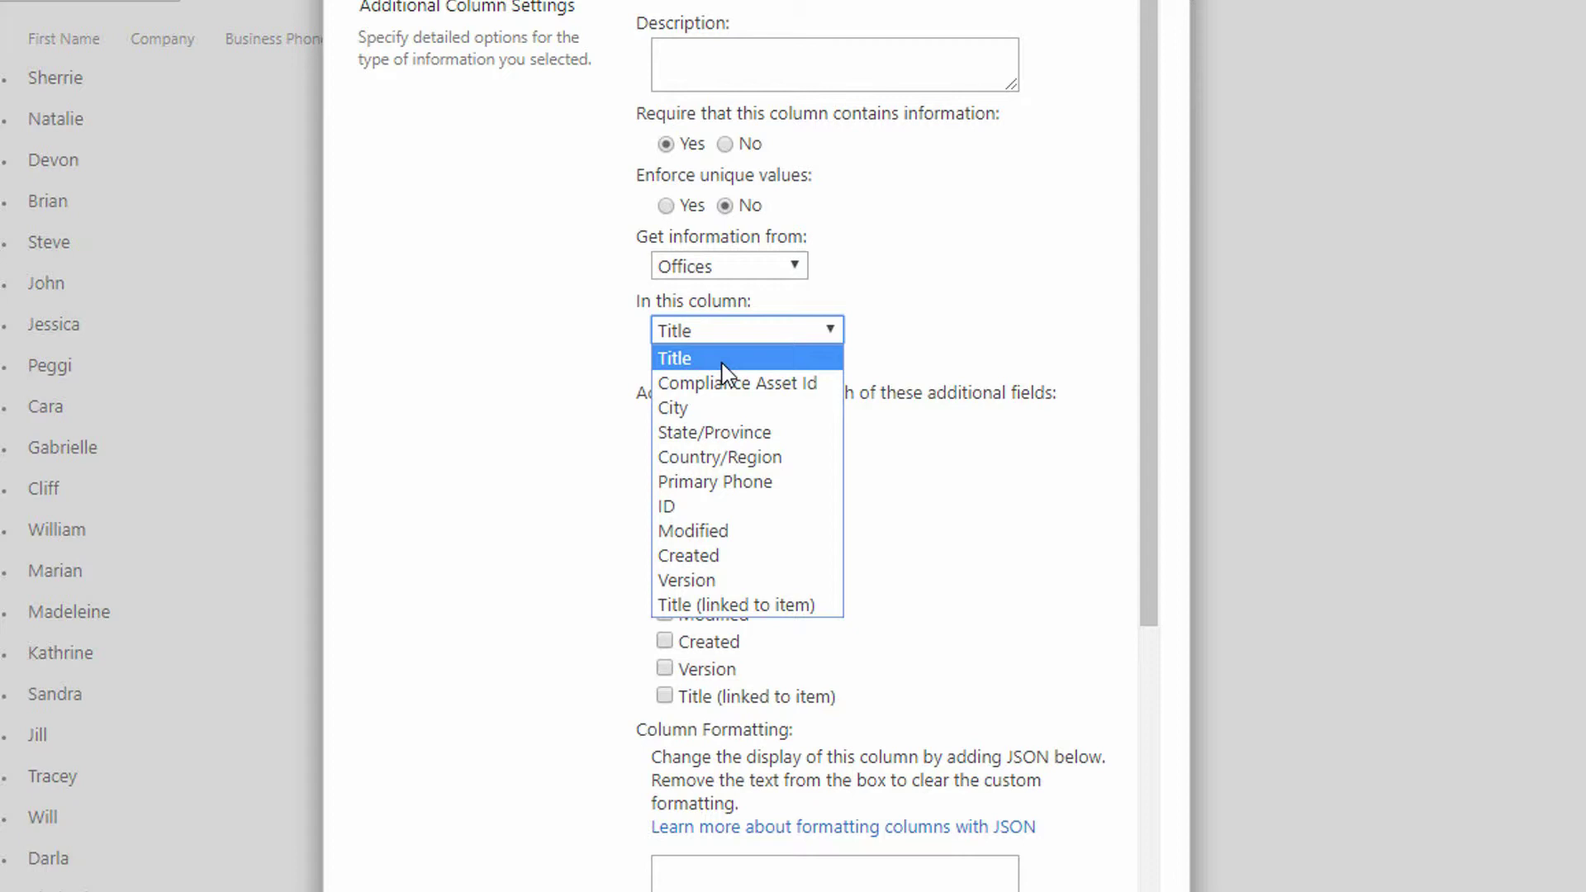
left_click(728, 370)
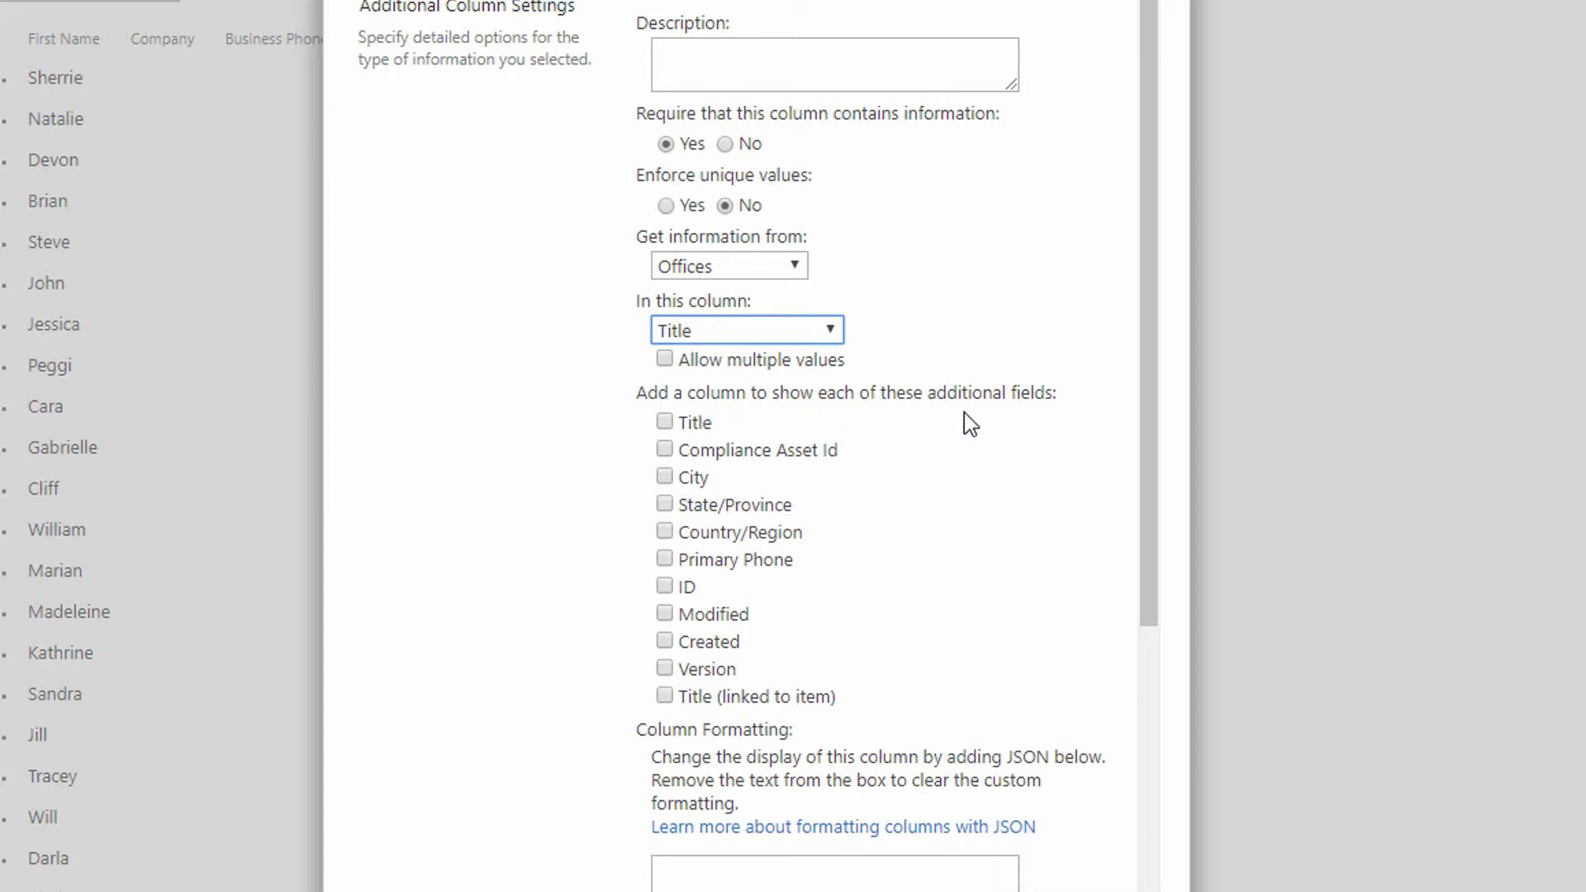
left_click(666, 479)
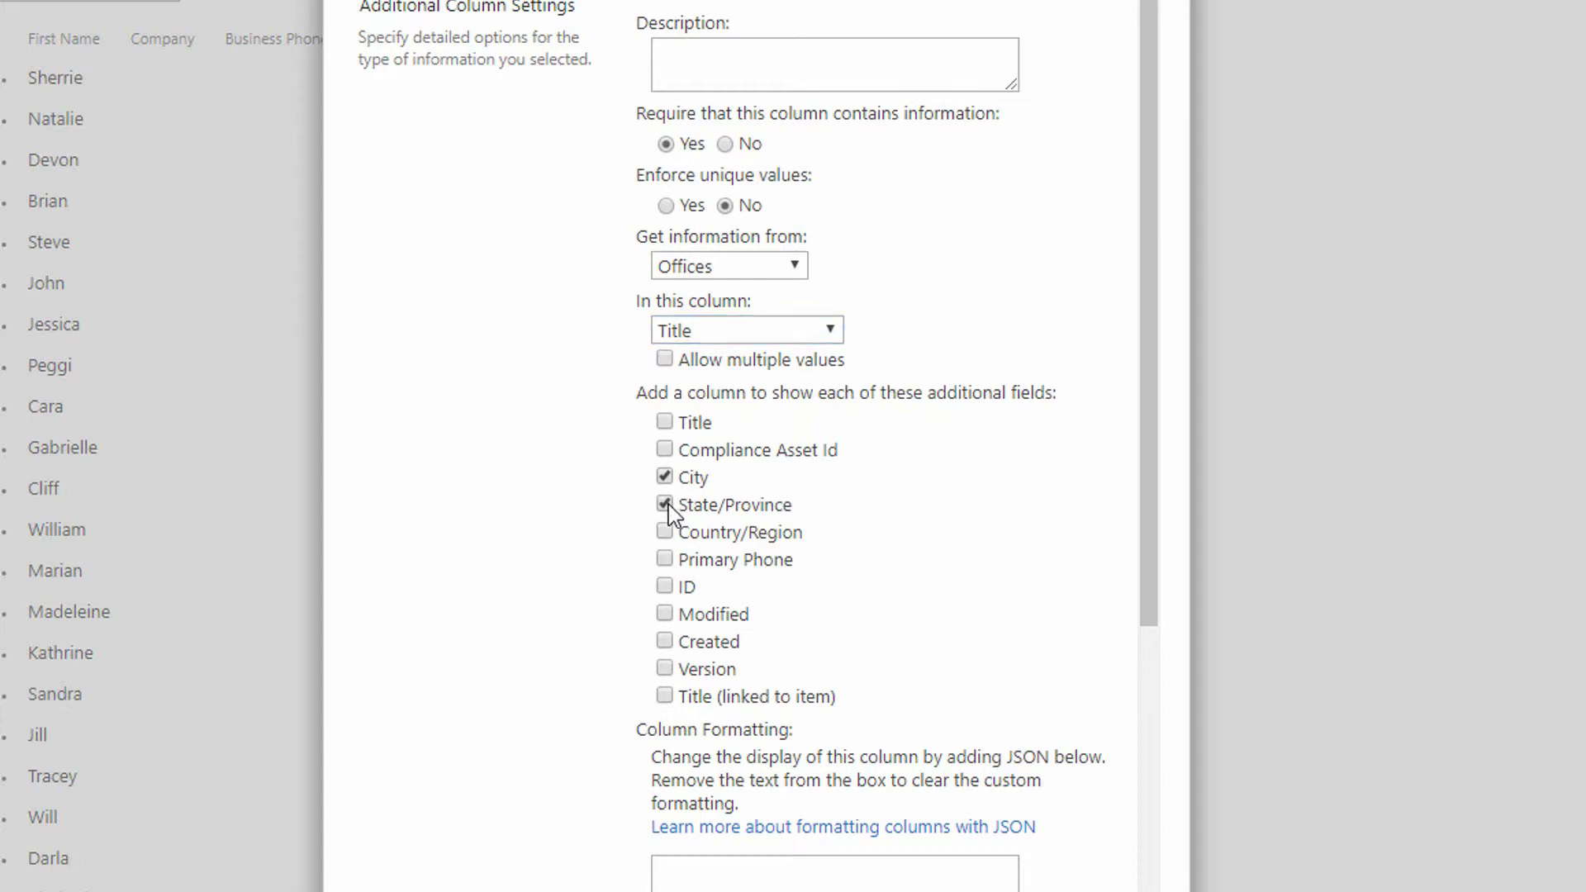
left_click(664, 560)
scroll(1023, 474, "down", 2)
scroll(1024, 474, "down", 3)
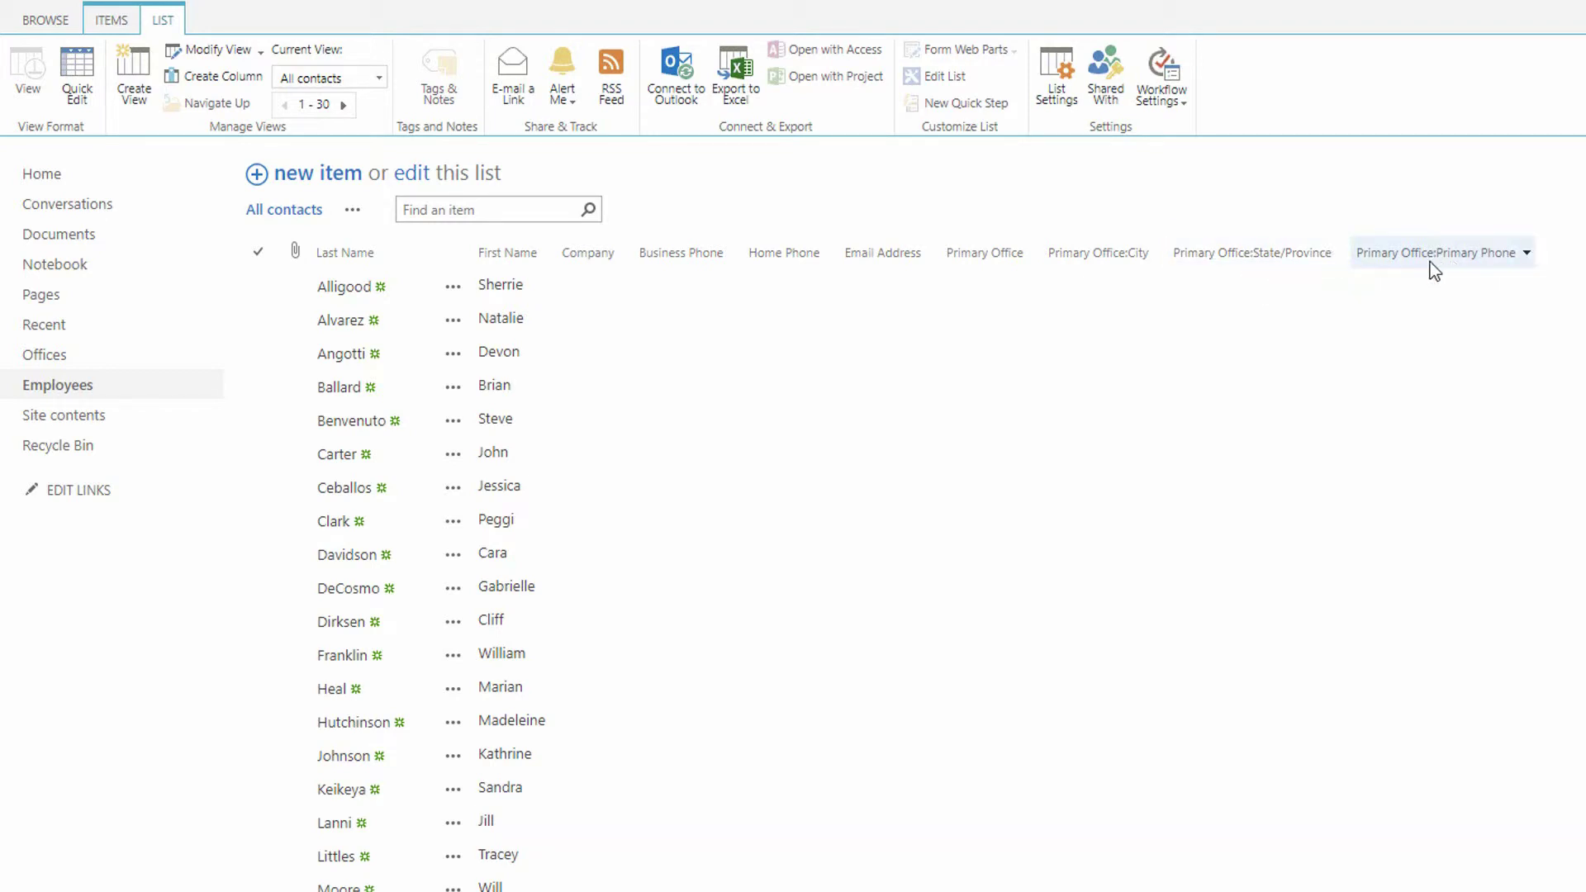
In Quick Edit, assign Midwest Central to Alligood and New York Headquarters to Alvarez.
left_click(413, 174)
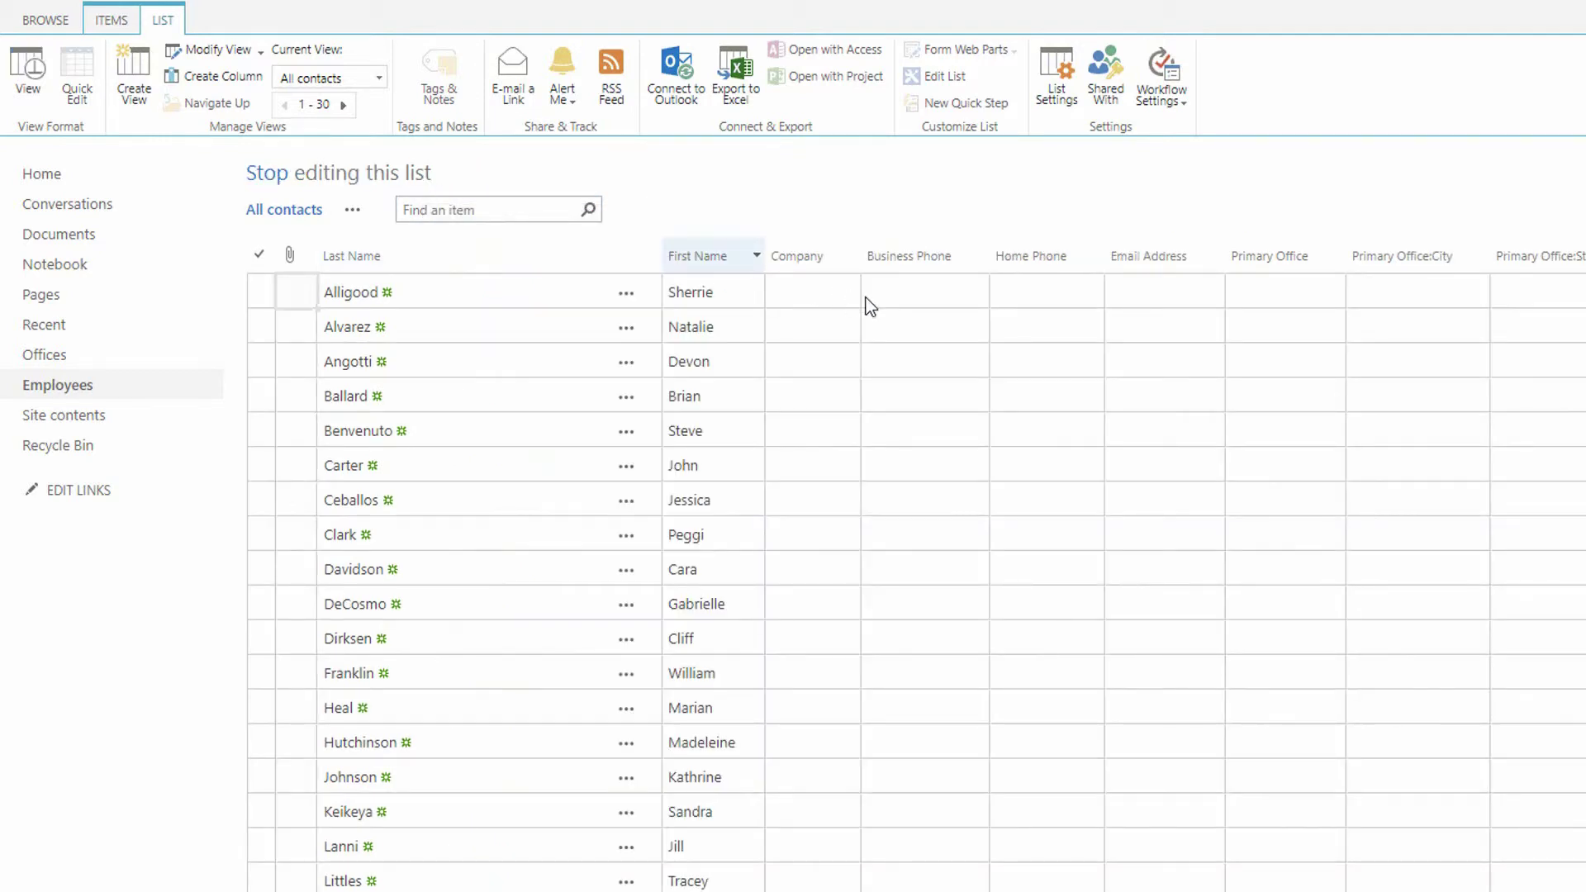
left_click(1278, 293)
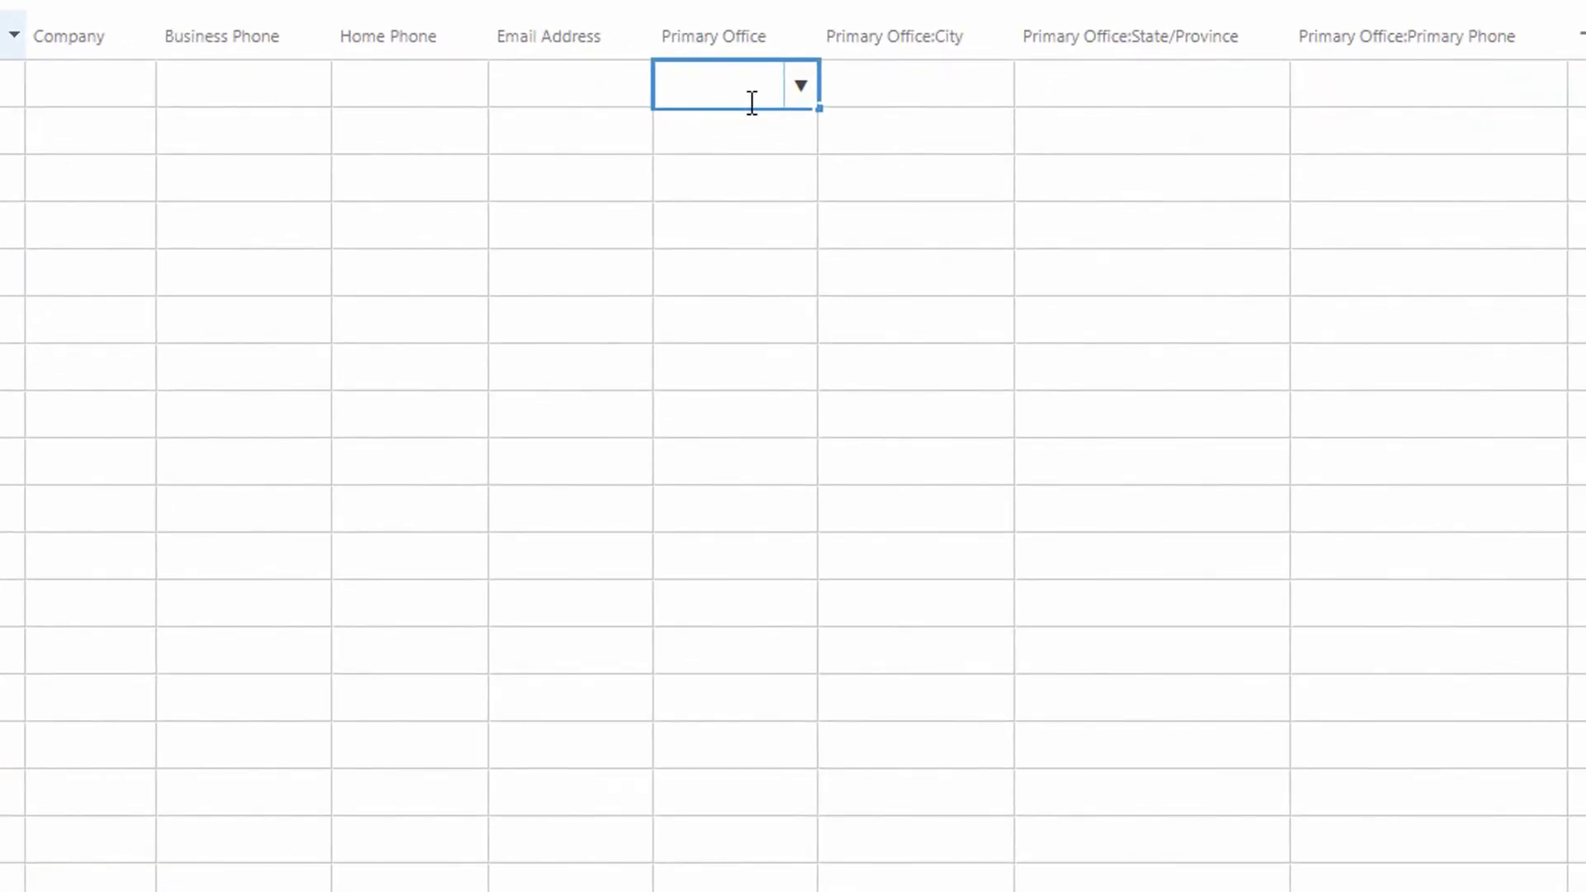
left_click(799, 85)
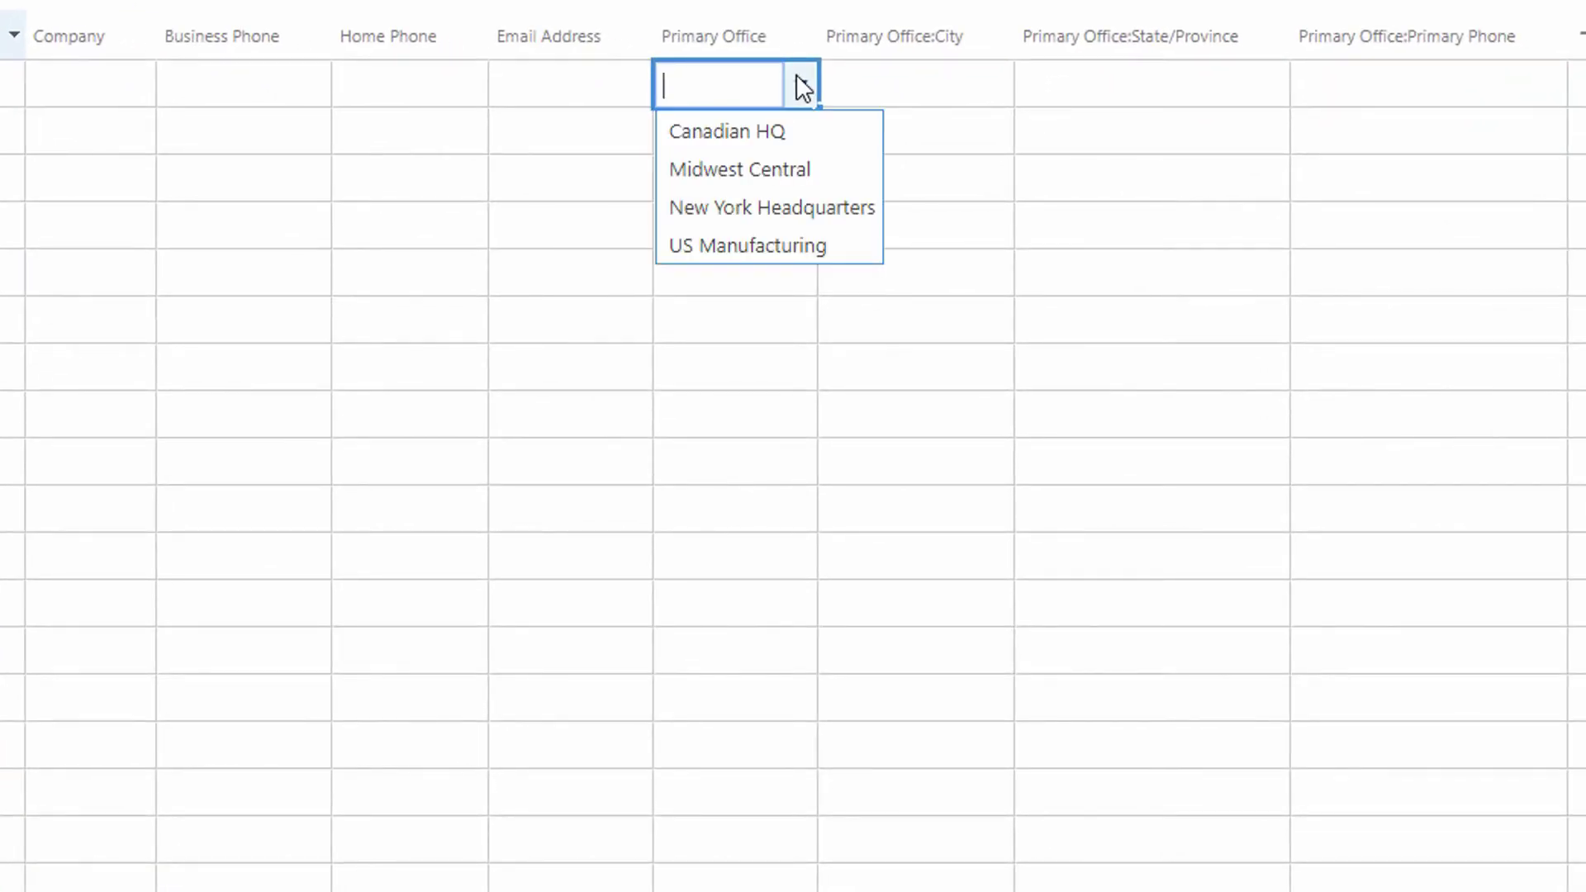
left_click(807, 173)
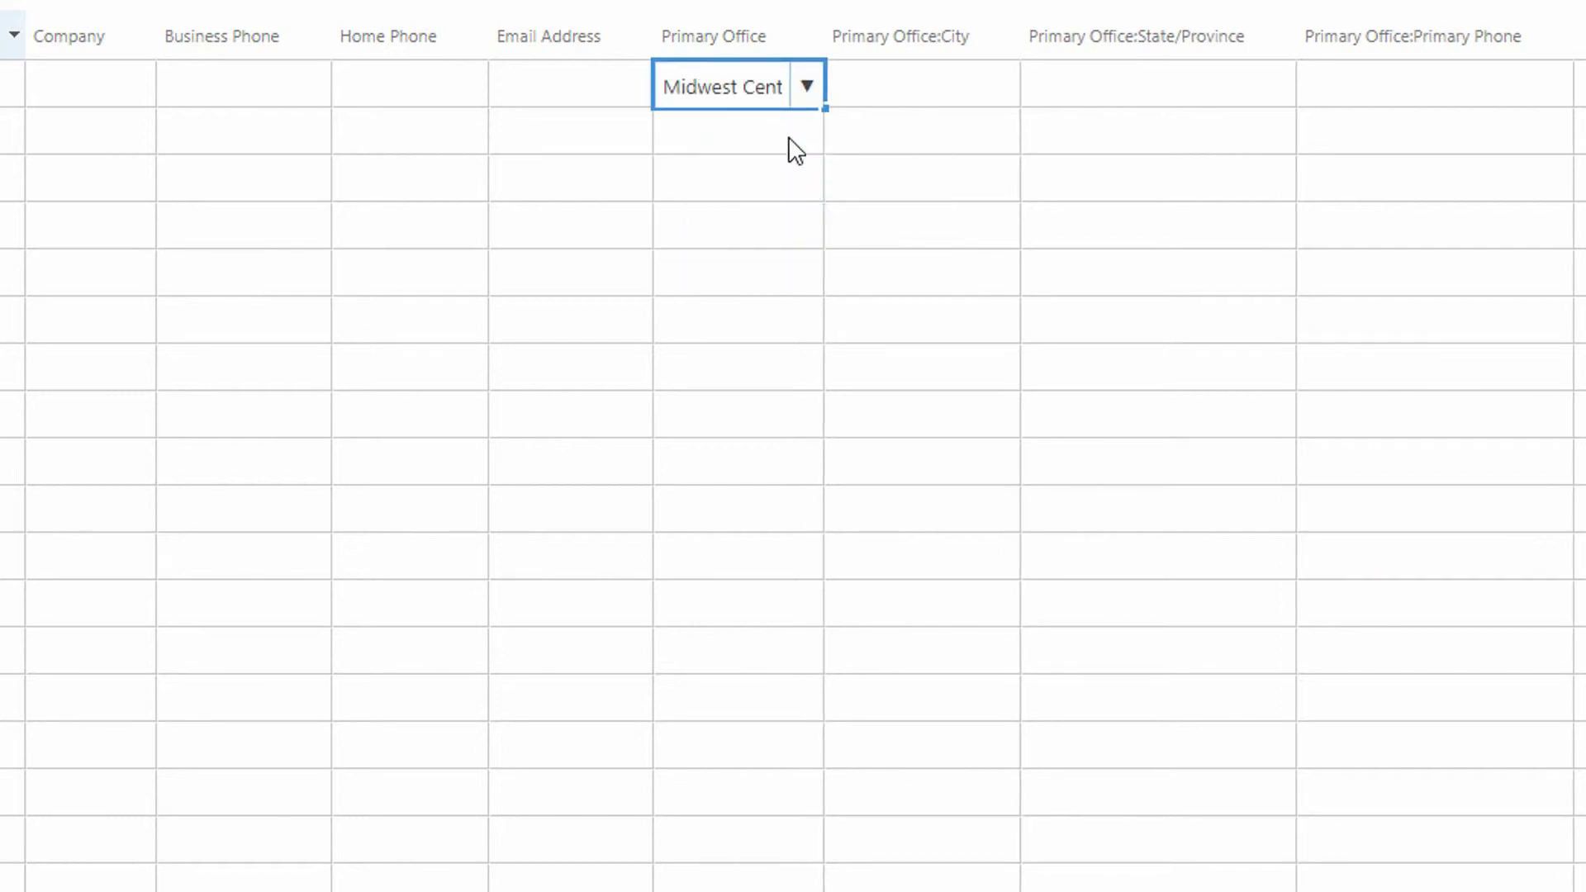
left_click(743, 134)
left_click(807, 135)
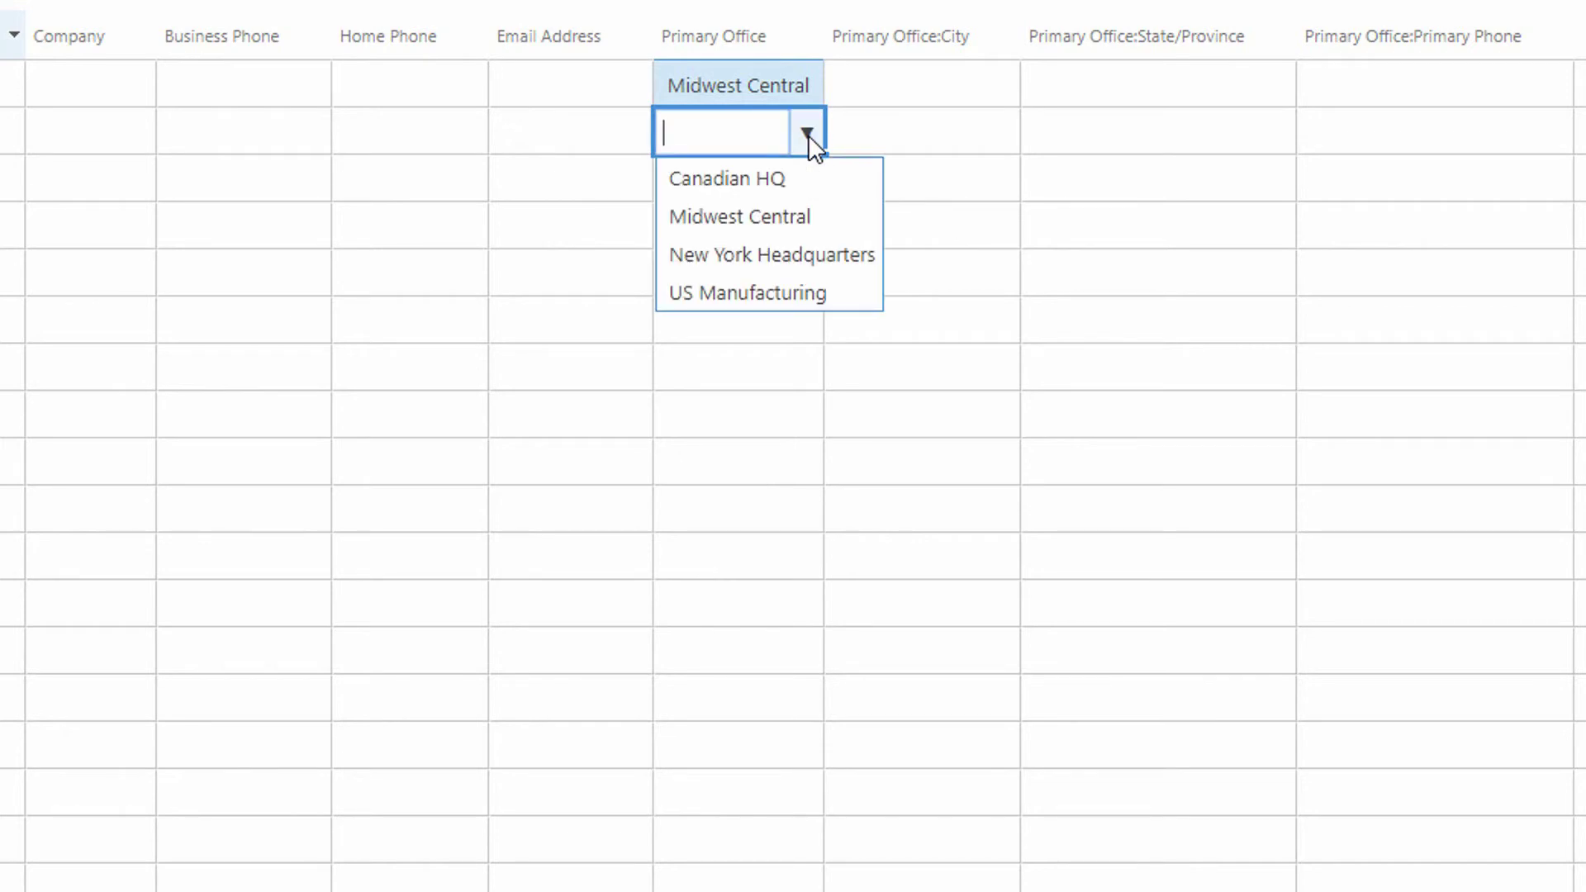
left_click(772, 256)
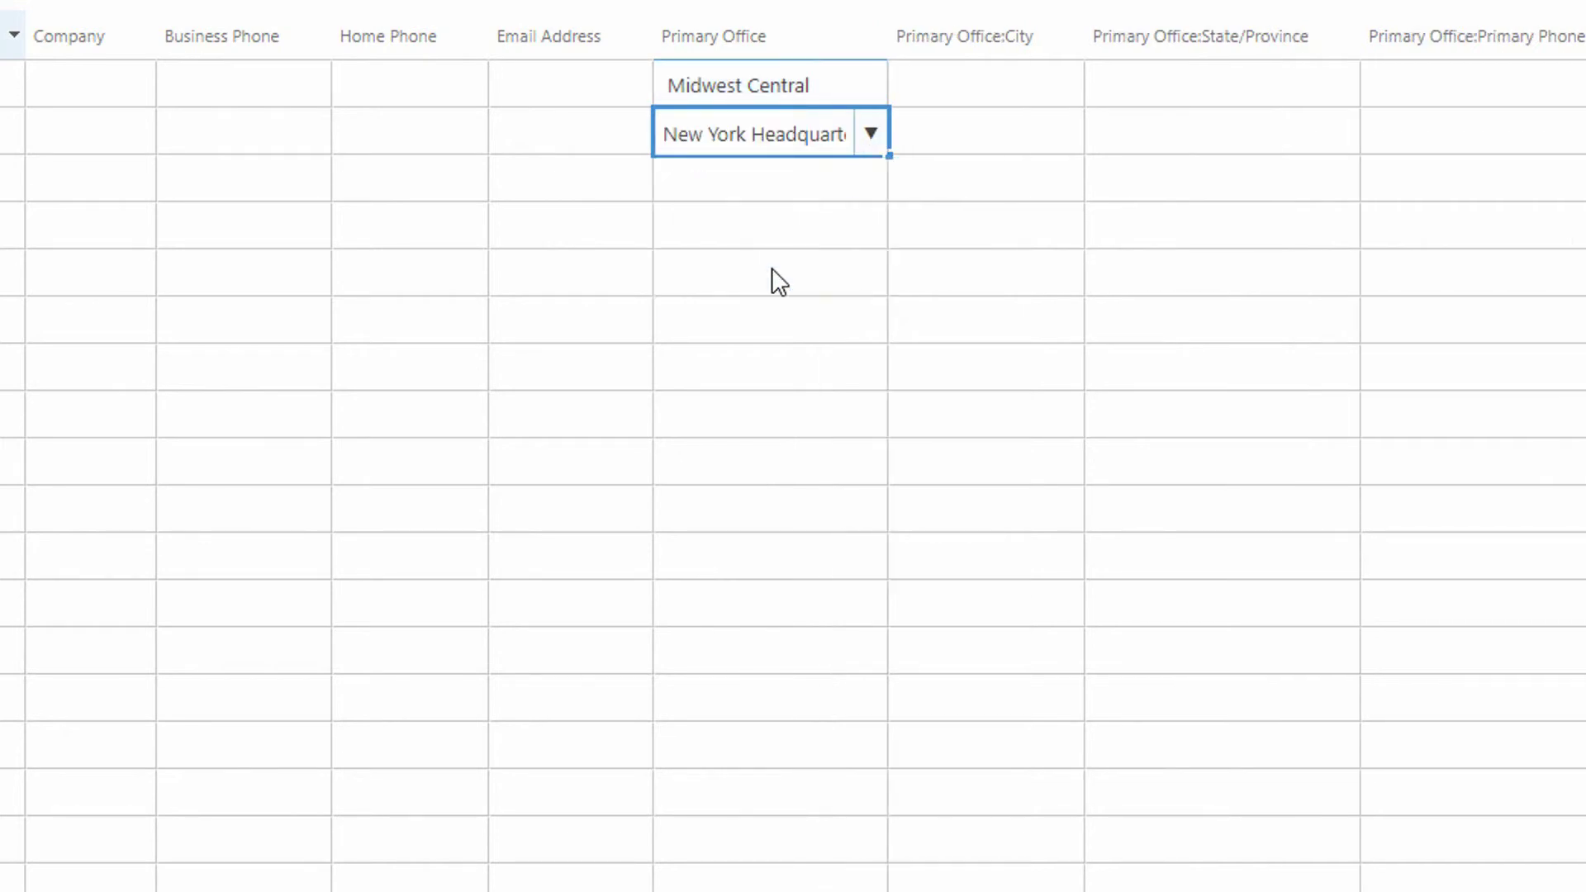
Assign Canadian HQ to Angotti and US Manufacturing to Ballard.
left_click(793, 183)
left_click(873, 180)
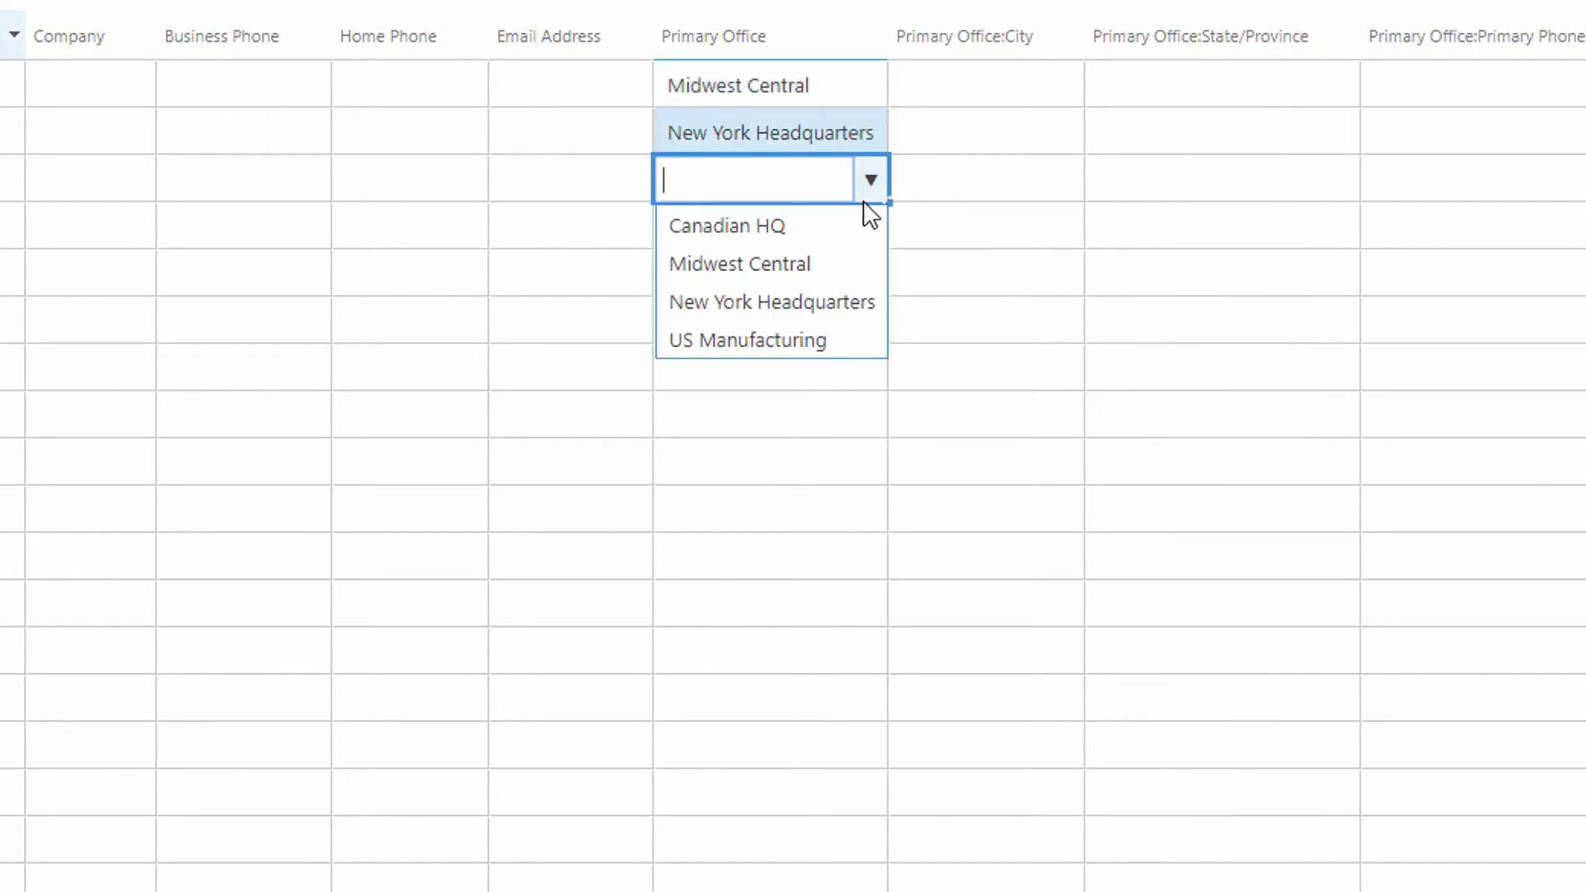
left_click(841, 225)
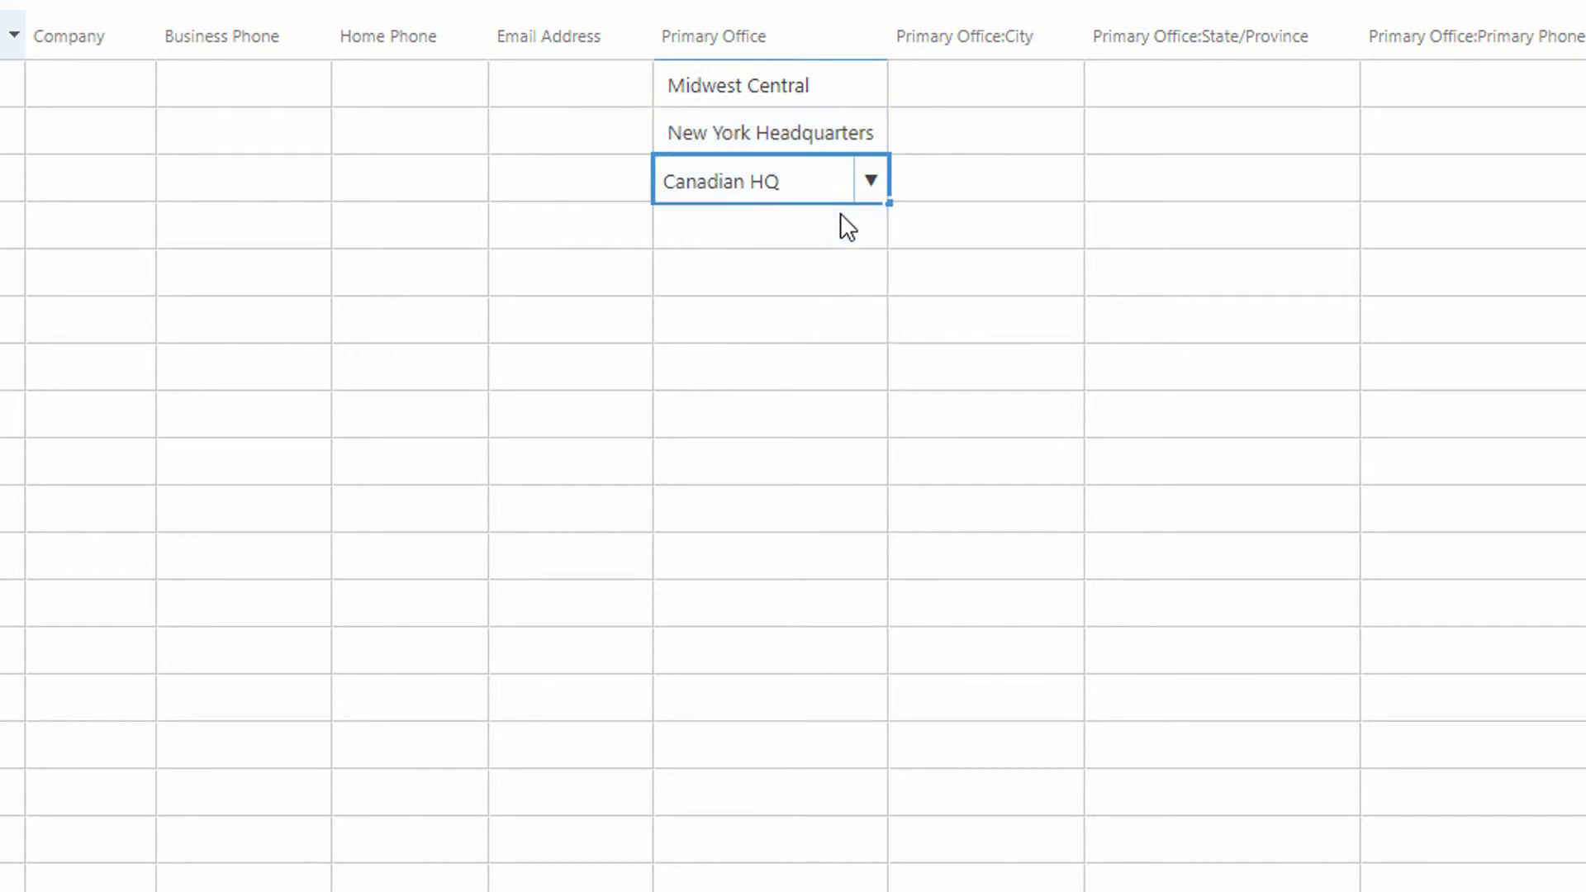
left_click(836, 221)
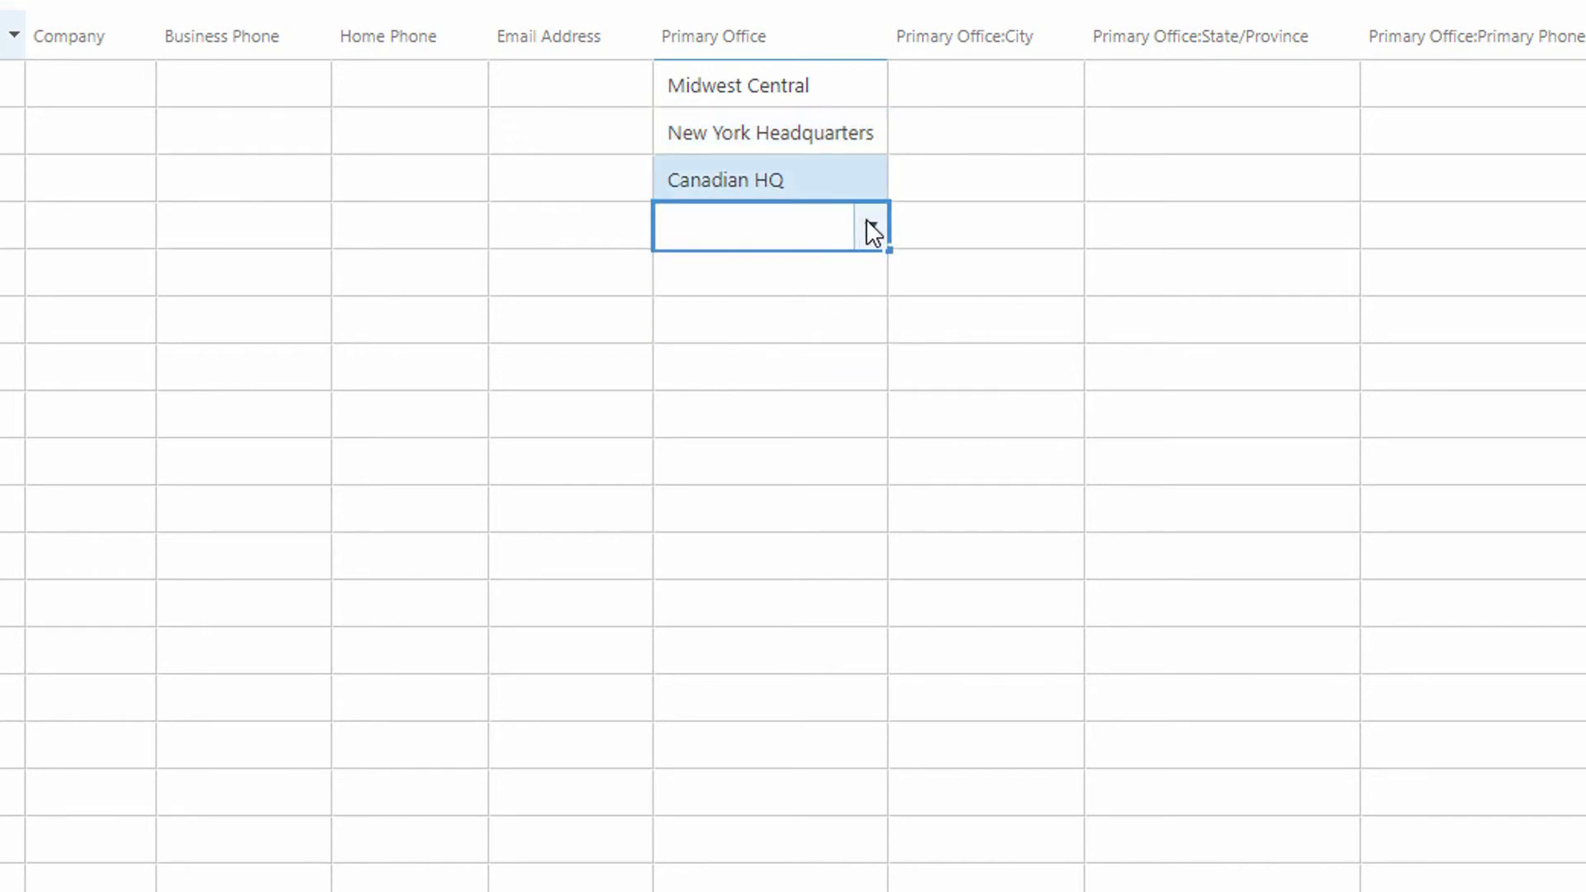
left_click(868, 229)
left_click(806, 389)
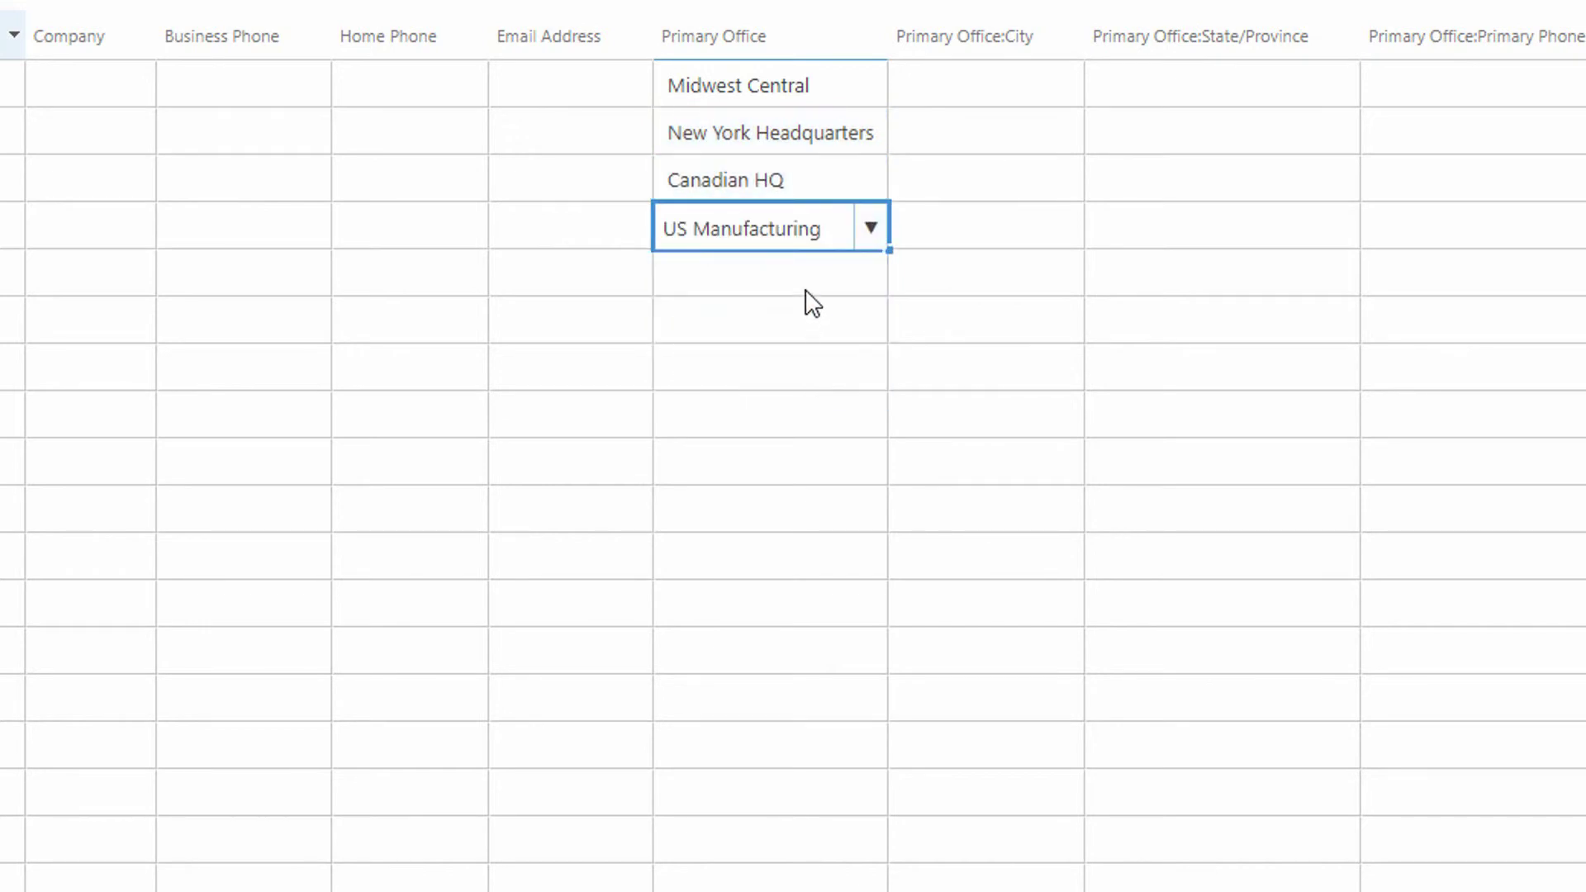
Assign Midwest Central to Benvenuto and New York Headquarters to Carter.
left_click(811, 276)
left_click(870, 275)
left_click(793, 357)
left_click(801, 325)
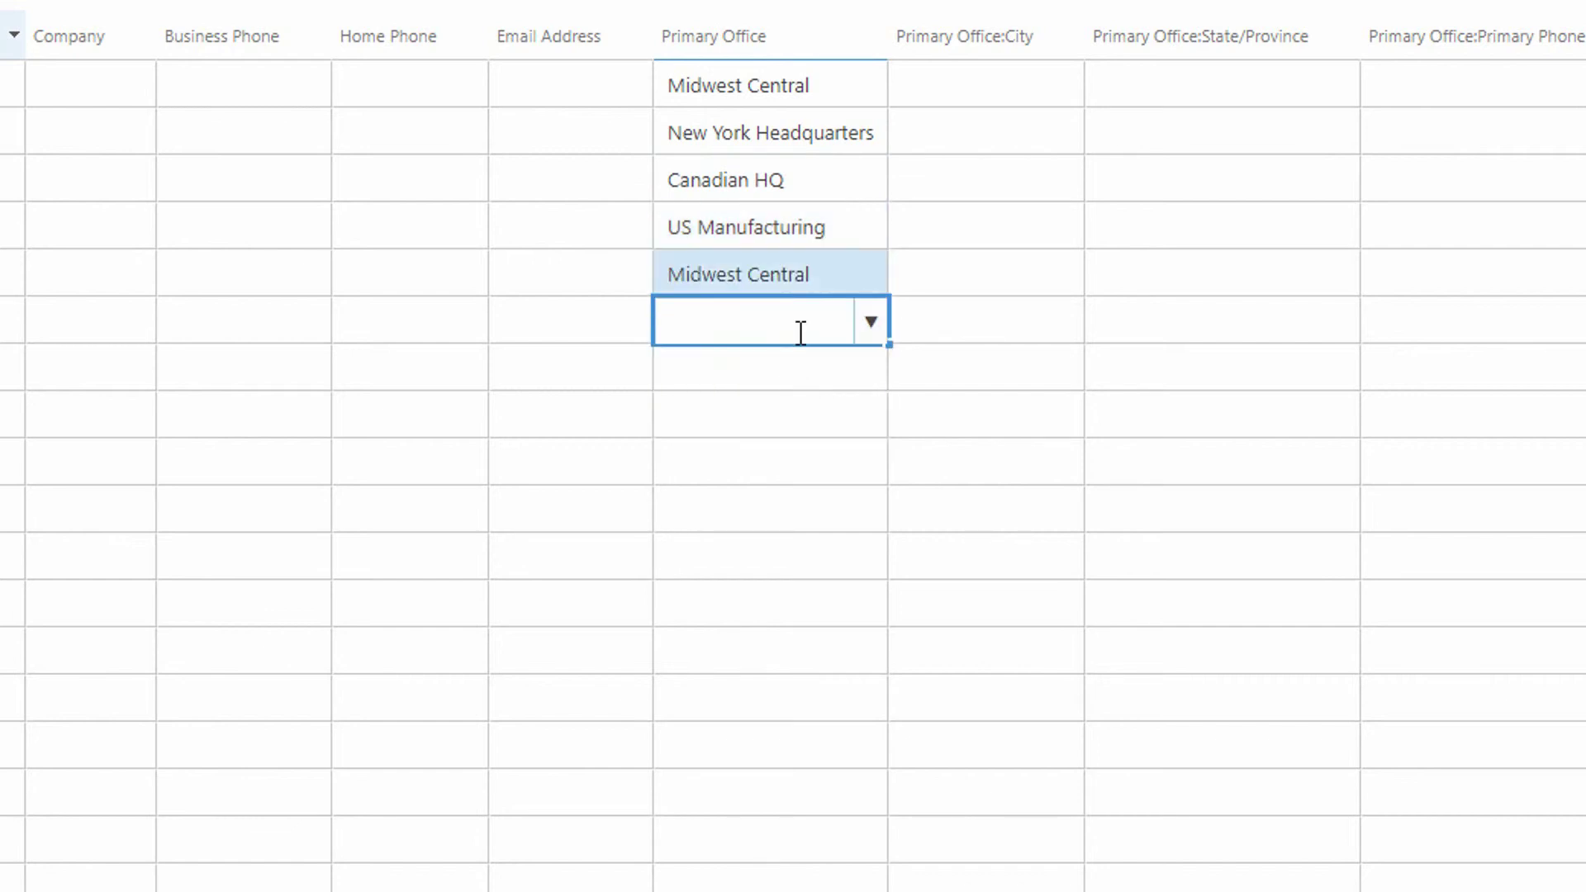
left_click(870, 322)
left_click(768, 407)
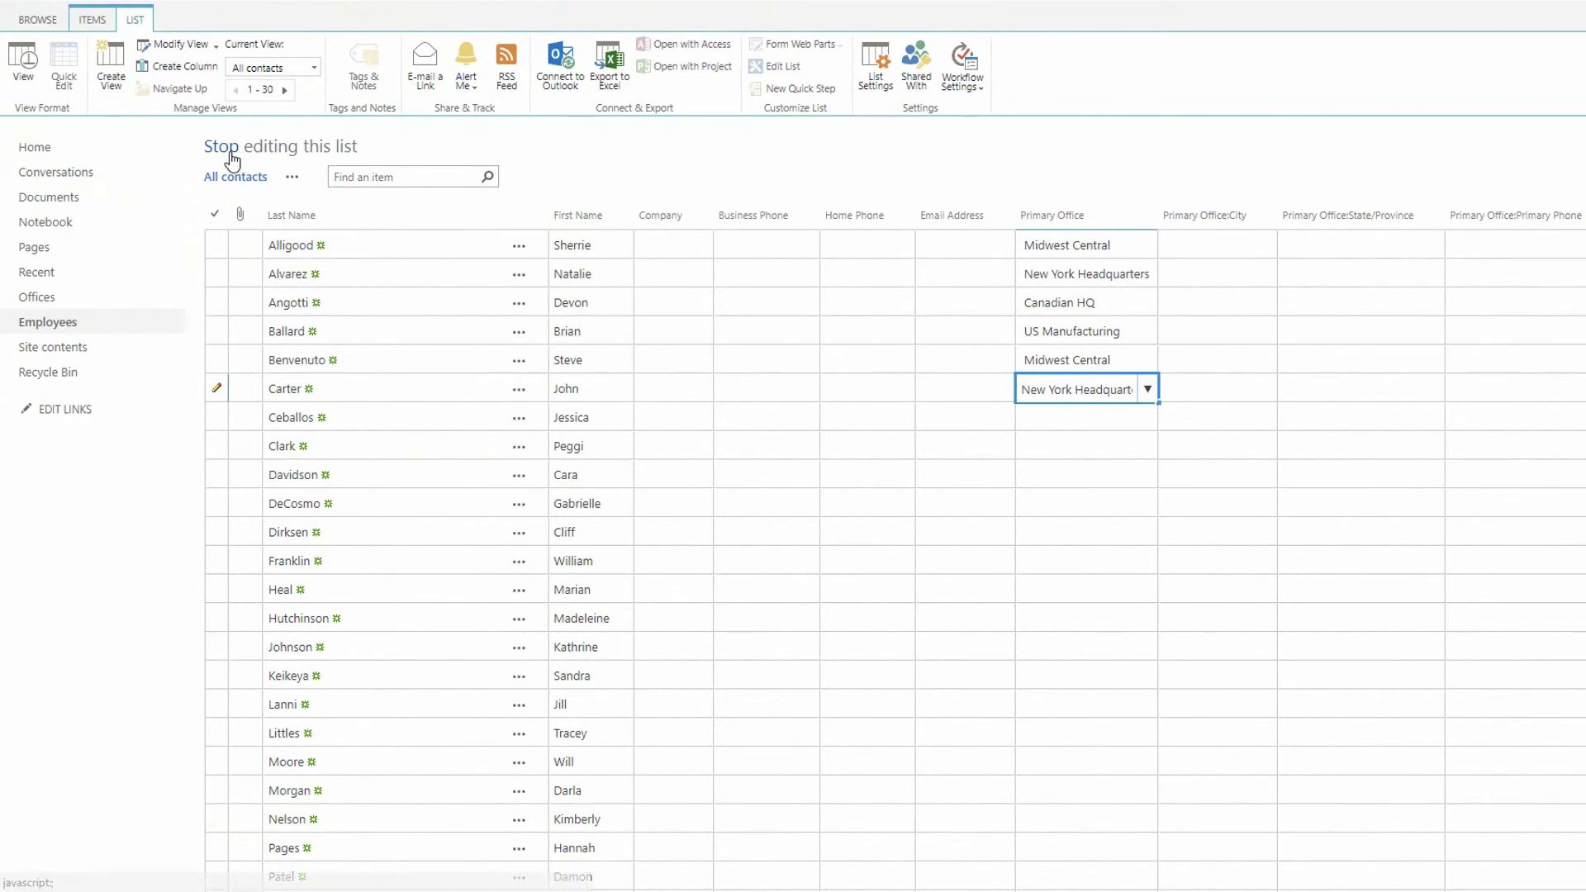
Save the office assignments, check them against the Offices list, then return to Employees.
left_click(230, 152)
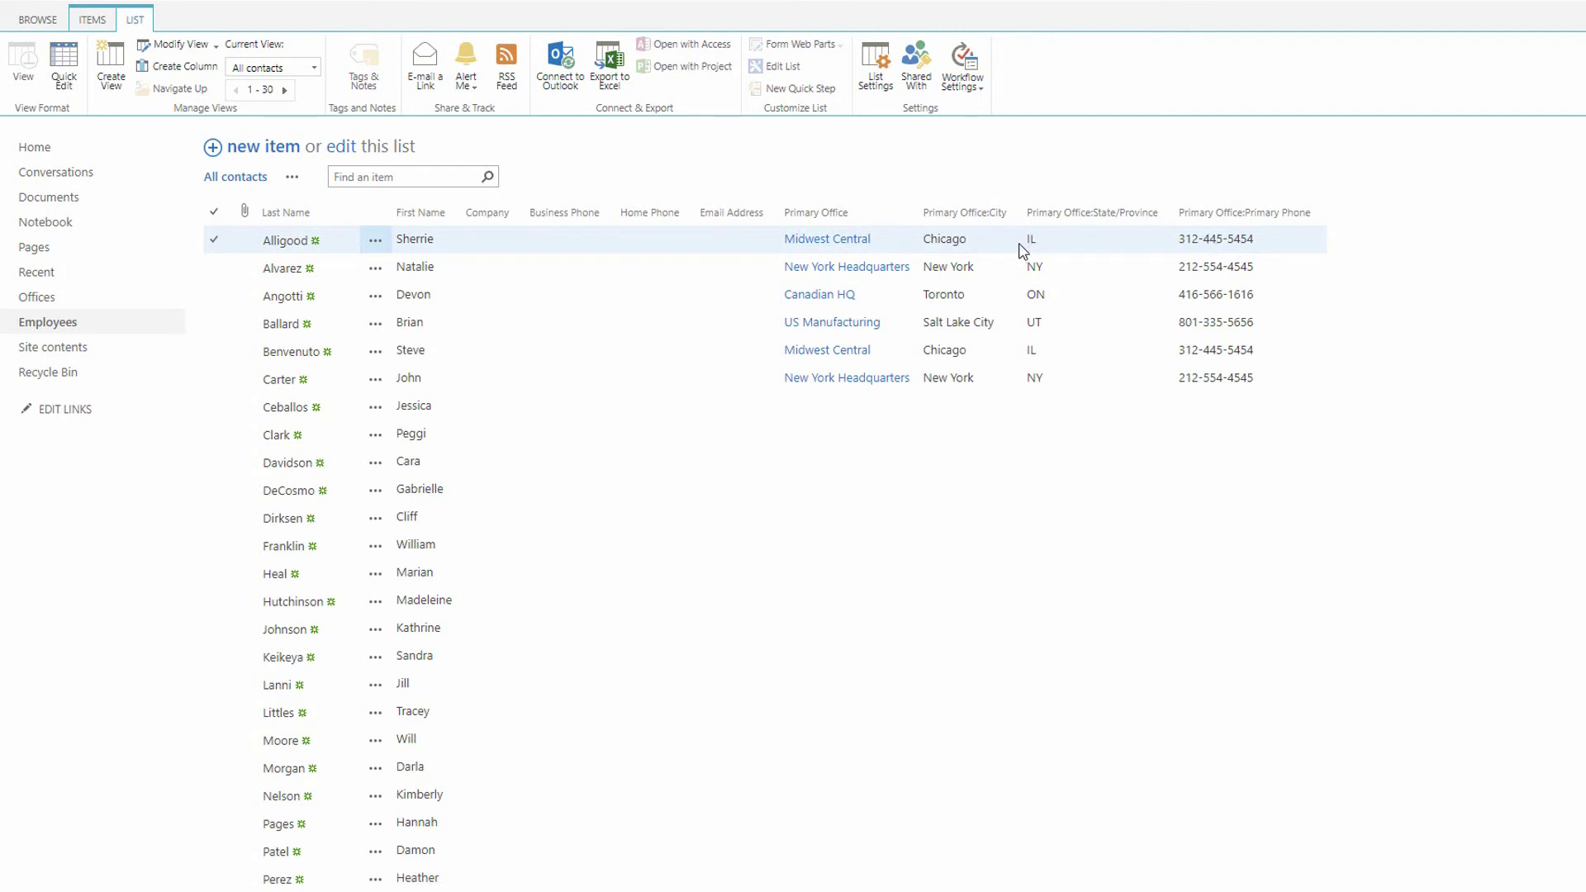
left_click(37, 298)
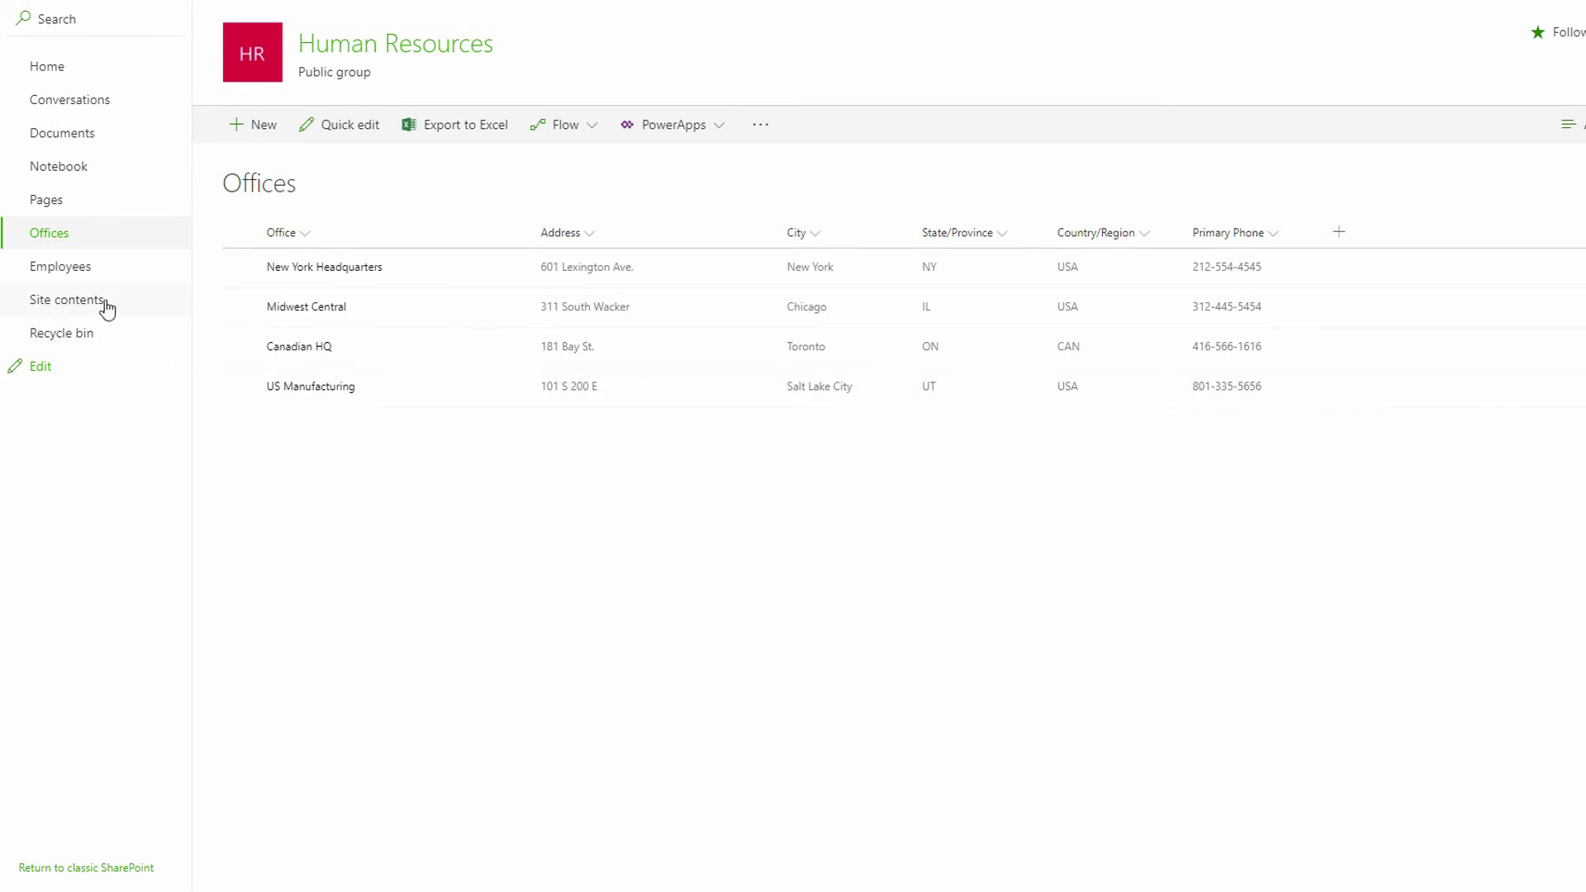
left_click(103, 274)
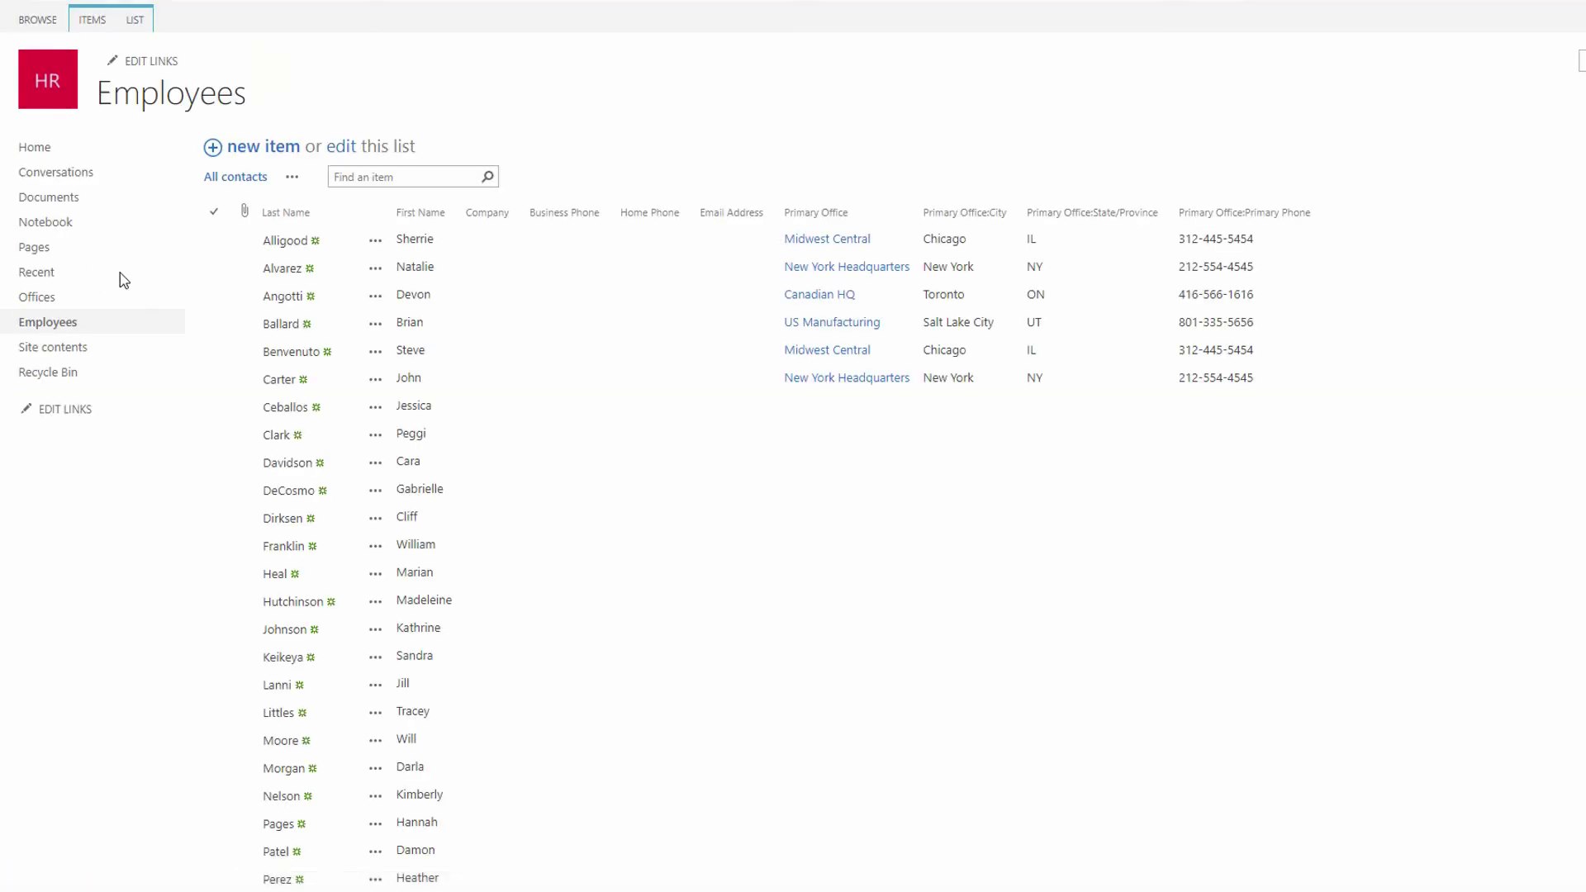